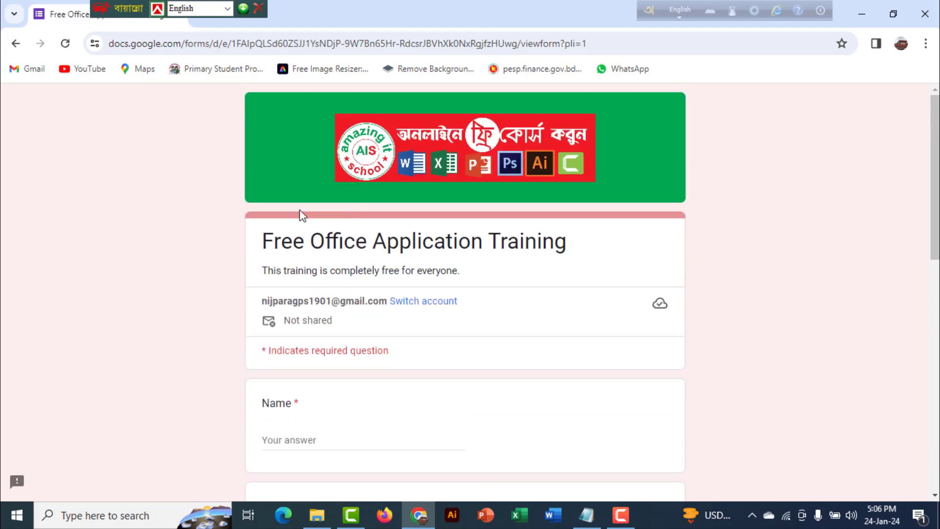
- Switch to Firefox and open Gmail from the new tab page
{"action": "scroll", "coordinate": [453, 248], "scroll_direction": "down", "scroll_amount": 3}
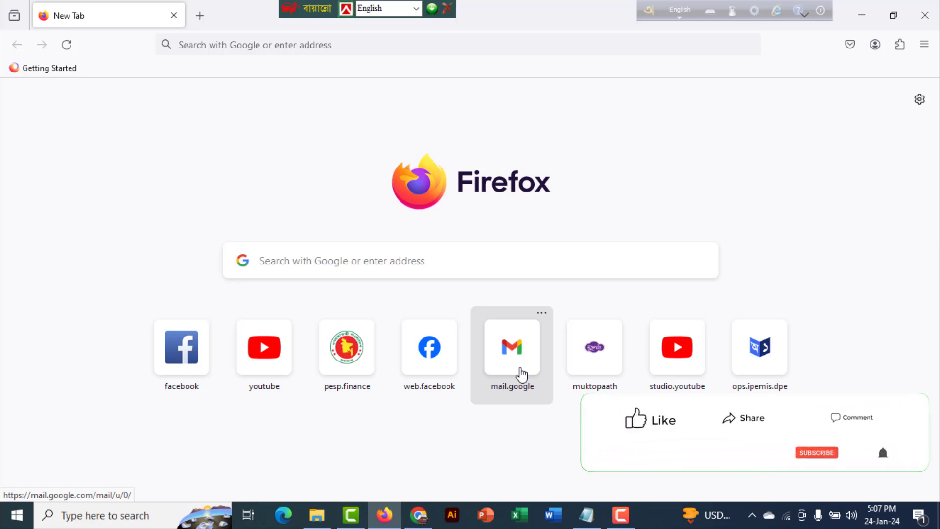
{"action": "left_click", "coordinate": [521, 374]}
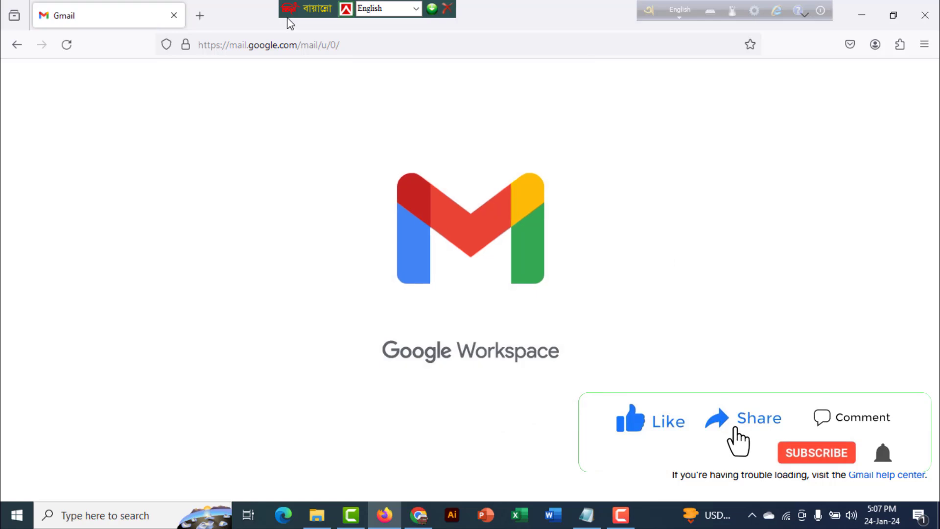
{"action": "left_click_drag", "start_coordinate": [286, 11], "coordinate": [495, 11]}
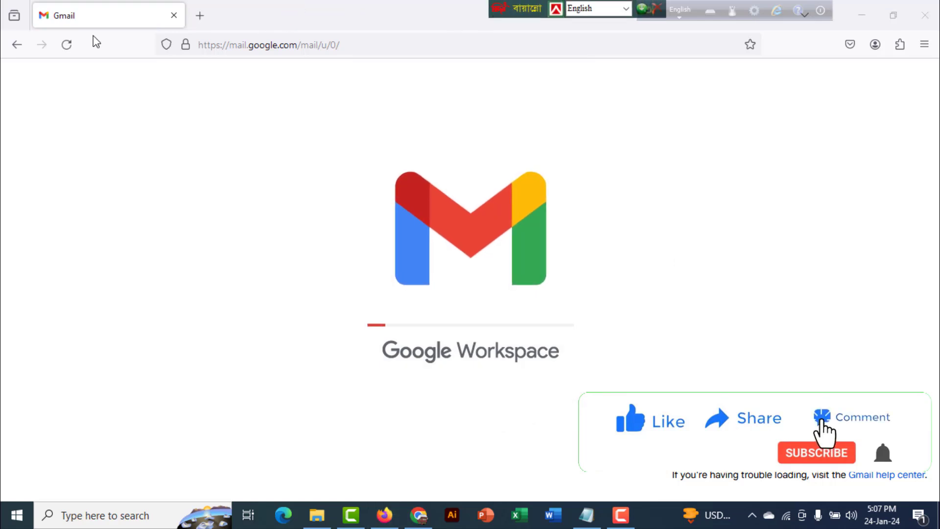
- Open drive.google.com in a new browser tab
{"action": "left_click", "coordinate": [201, 17]}
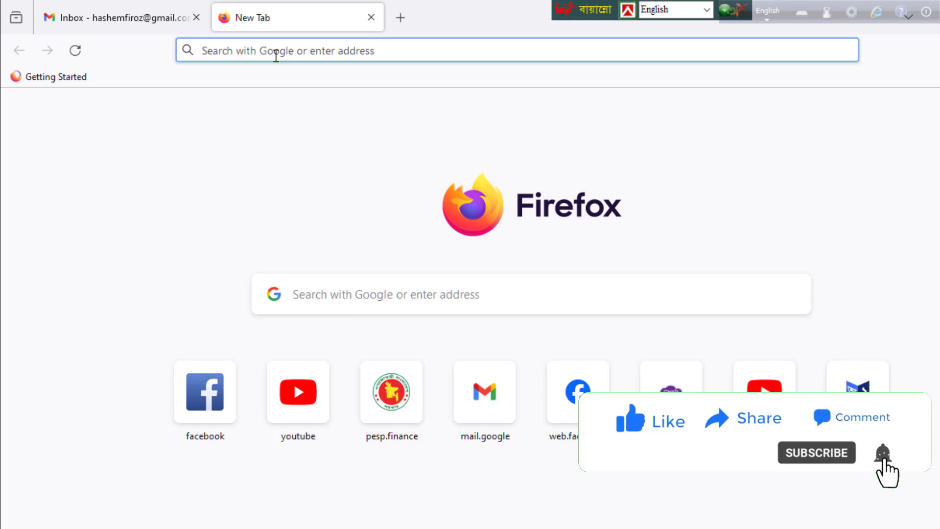
{"action": "type", "text": "drive.google.com"}
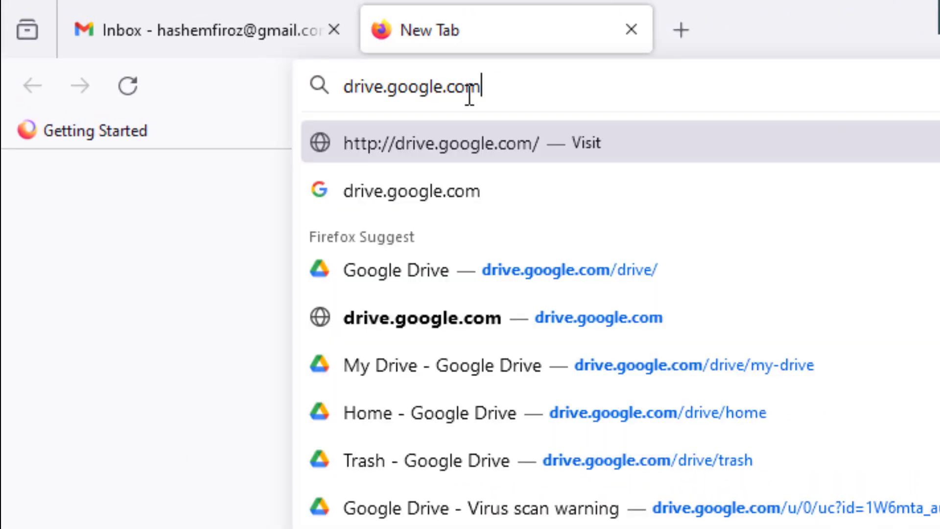
{"action": "key", "text": "Return"}
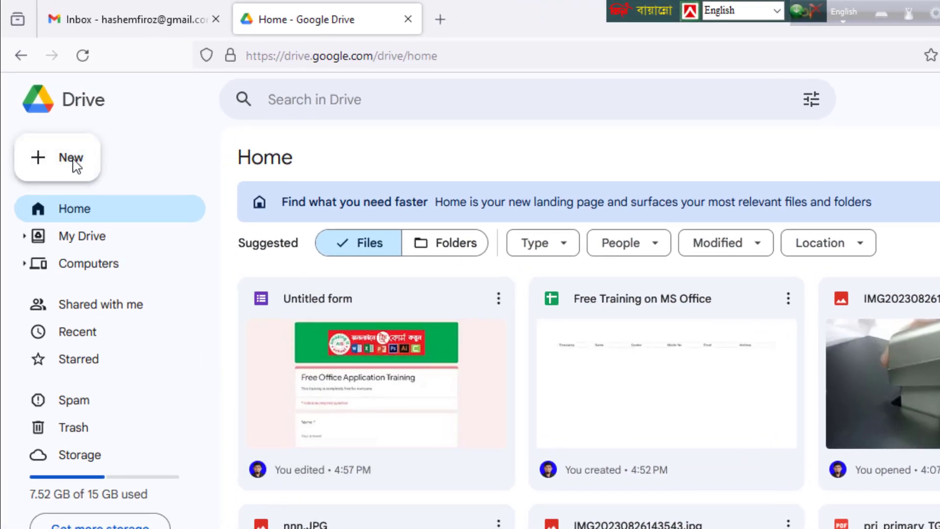
- Create a new blank Google Form from Drive
{"action": "left_click", "coordinate": [73, 163]}
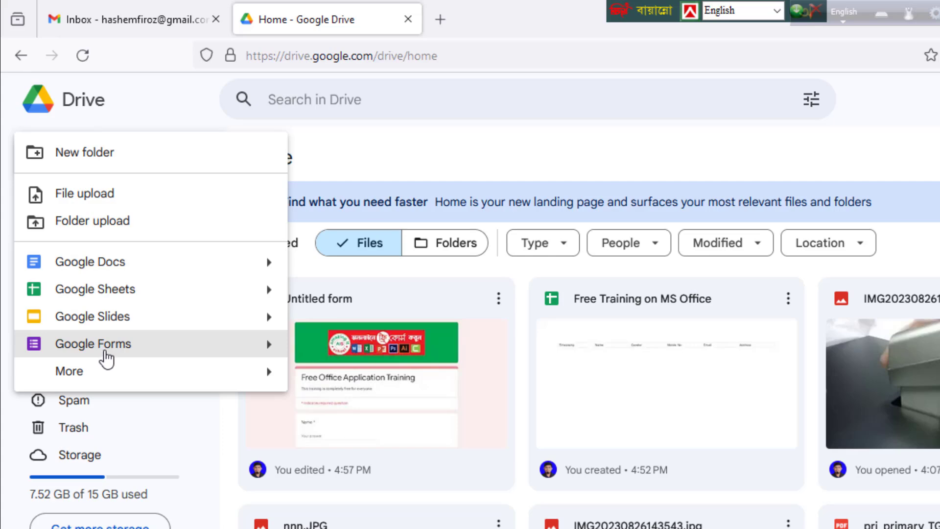
{"action": "mouse_move", "coordinate": [106, 370]}
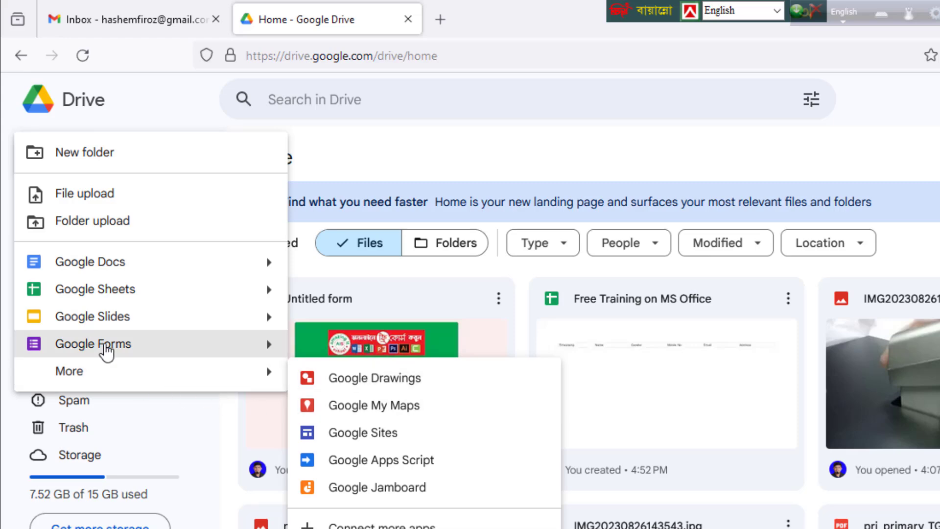
{"action": "left_click", "coordinate": [105, 345]}
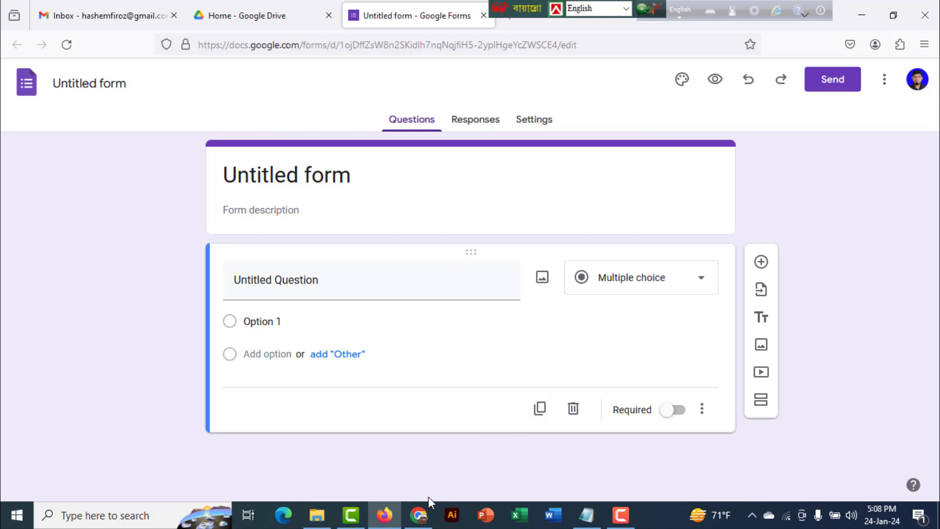
- Replace the form's title with "Free Office Application Training"
{"action": "left_click", "coordinate": [318, 175]}
{"action": "left_click_drag", "start_coordinate": [281, 151], "coordinate": [235, 149]}
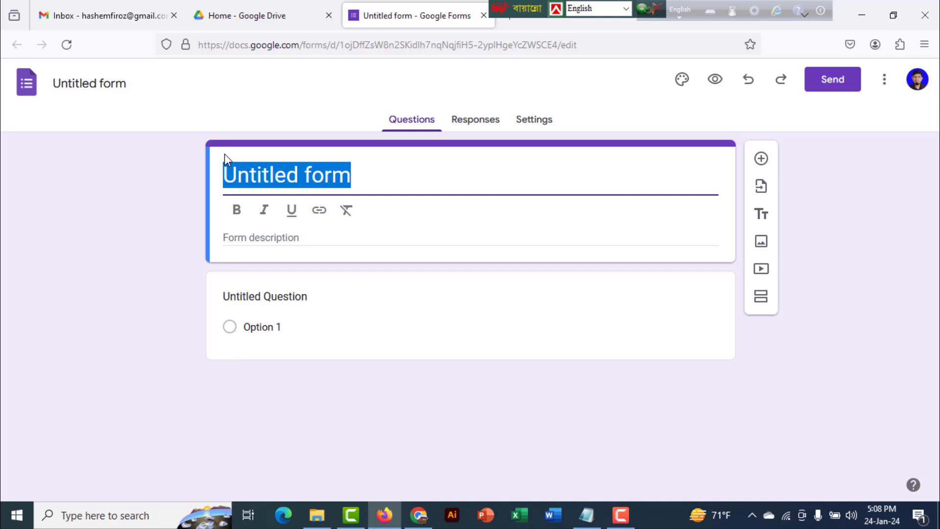
{"action": "type", "text": "Free Office Application Training"}
{"action": "key", "text": "ctrl+a"}
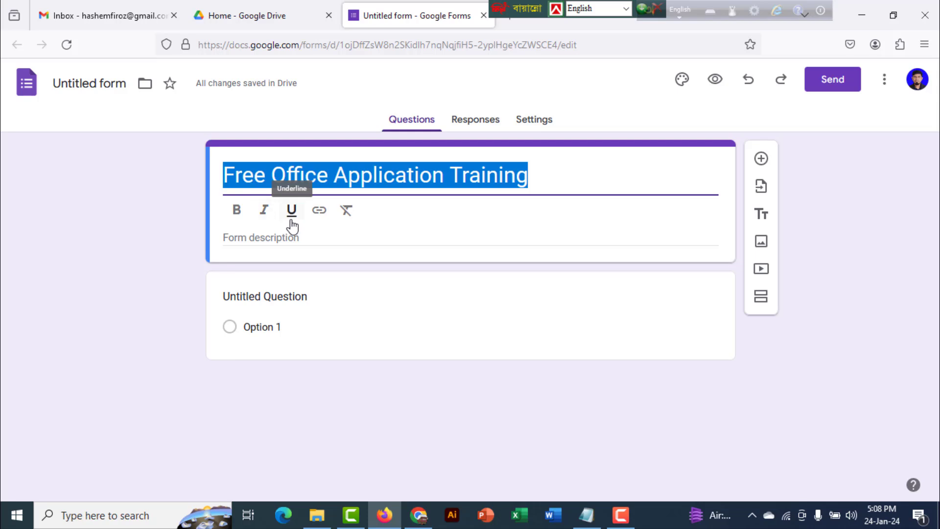
- Copy "This training is completely free for everyone." from the sample form in Chrome into the new form's description in Firefox
{"action": "left_click", "coordinate": [263, 241]}
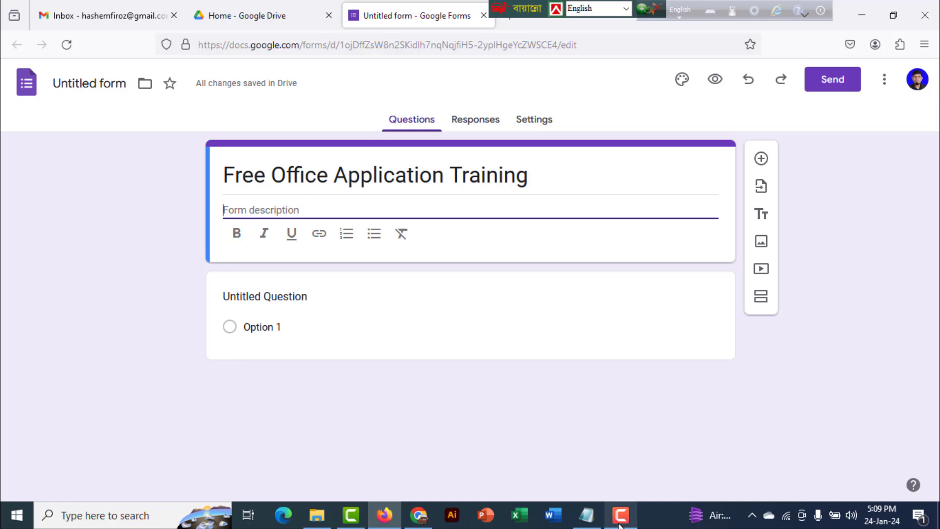
{"action": "left_click", "coordinate": [419, 515]}
{"action": "left_click_drag", "start_coordinate": [264, 133], "coordinate": [479, 142]}
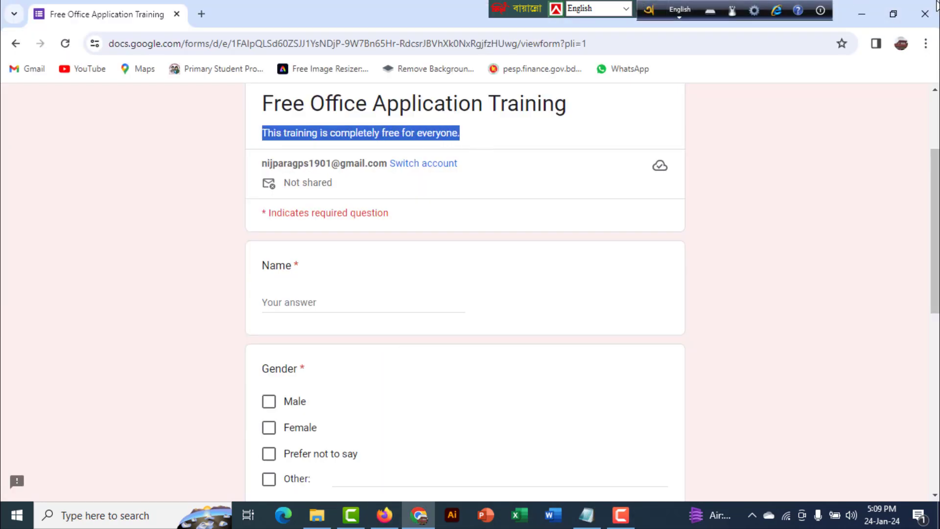
{"action": "key", "text": "alt+Tab"}
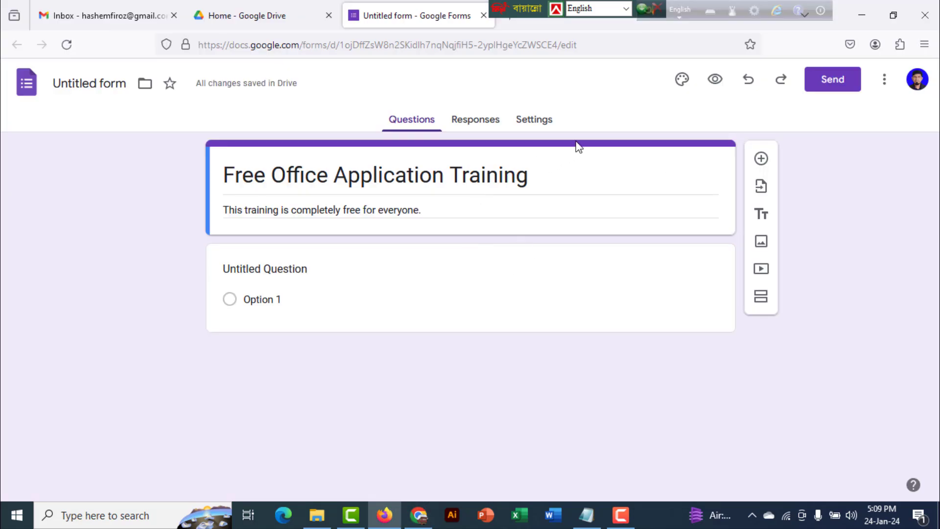
- Open the form's theme settings and view the font choices for the header text
{"action": "left_click", "coordinate": [683, 88]}
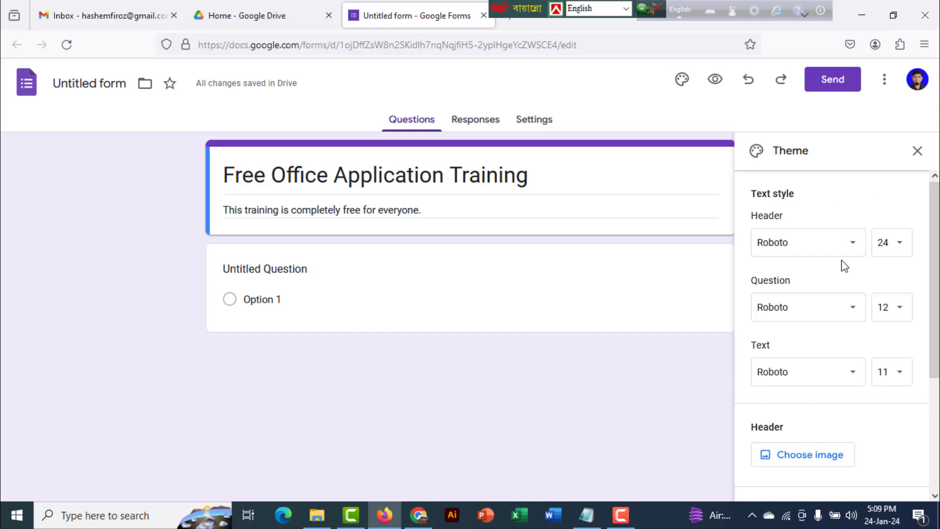
{"action": "double_click", "coordinate": [512, 184]}
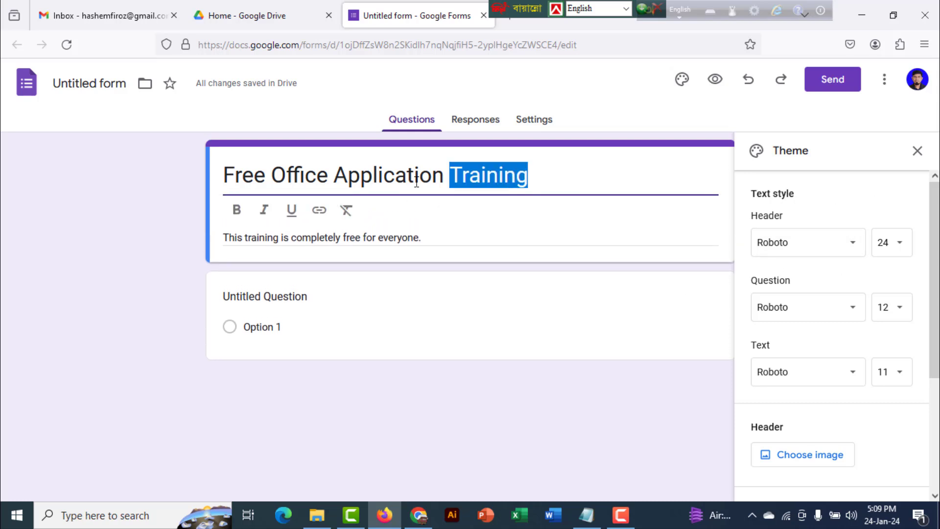
{"action": "left_click_drag", "start_coordinate": [228, 182], "coordinate": [551, 173]}
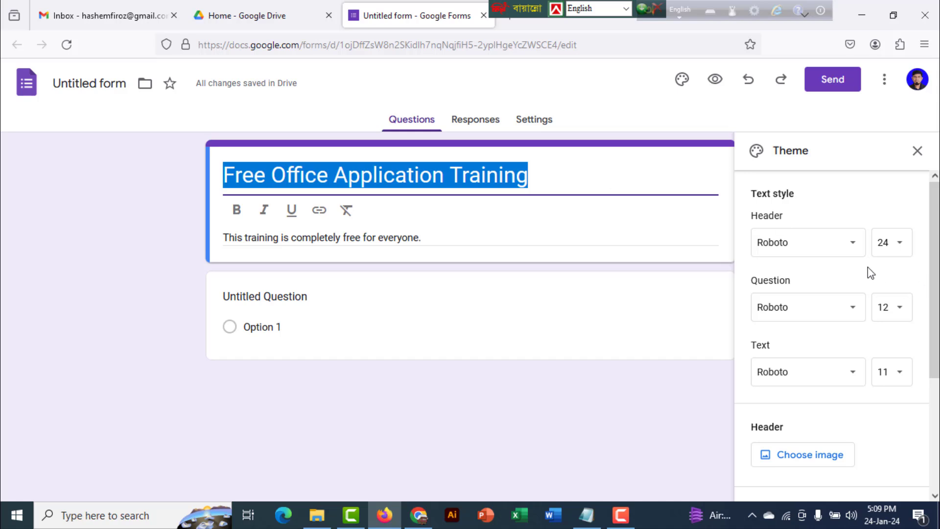
{"action": "left_click", "coordinate": [850, 254]}
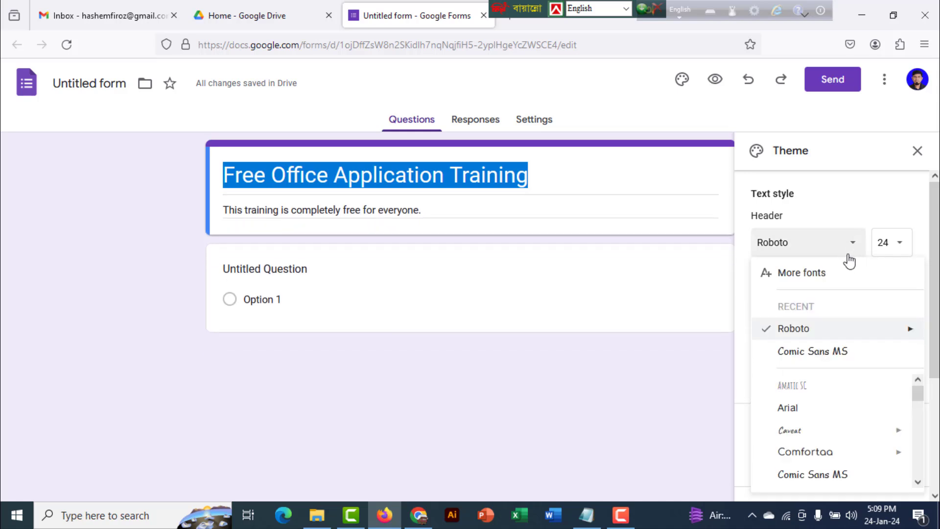
{"action": "left_click", "coordinate": [664, 205]}
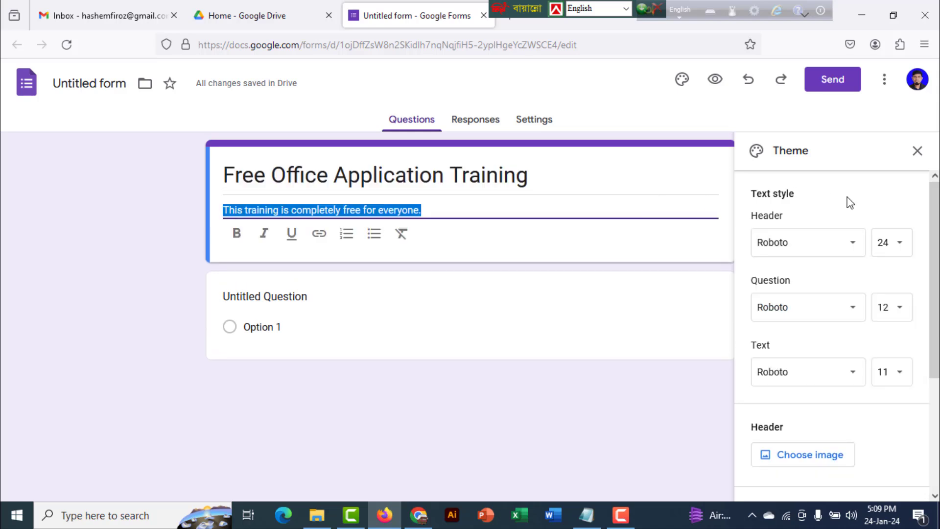
{"action": "left_click", "coordinate": [600, 423]}
- Upload the image YouTube Cover_AITS-01 from the Amazing IT School folder as the form's header
{"action": "scroll", "coordinate": [802, 359], "scroll_direction": "down", "scroll_amount": 3}
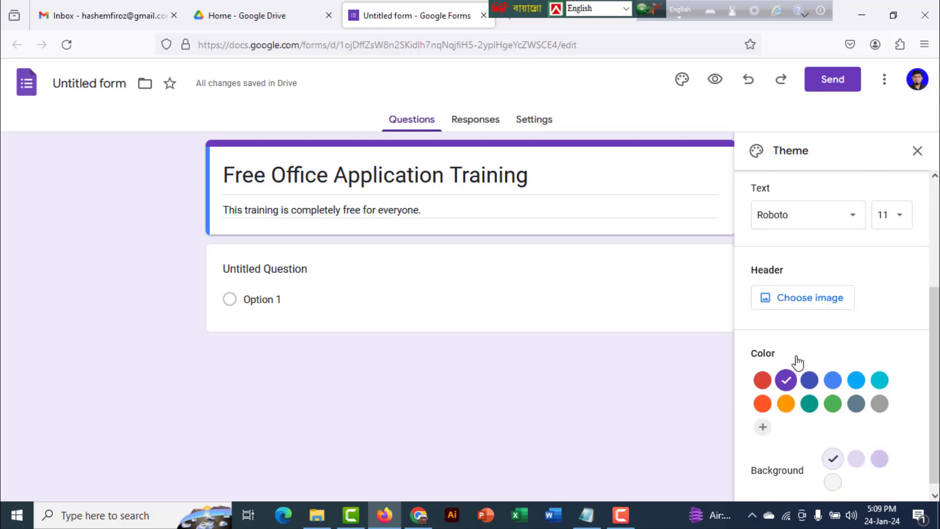
{"action": "left_click", "coordinate": [792, 304]}
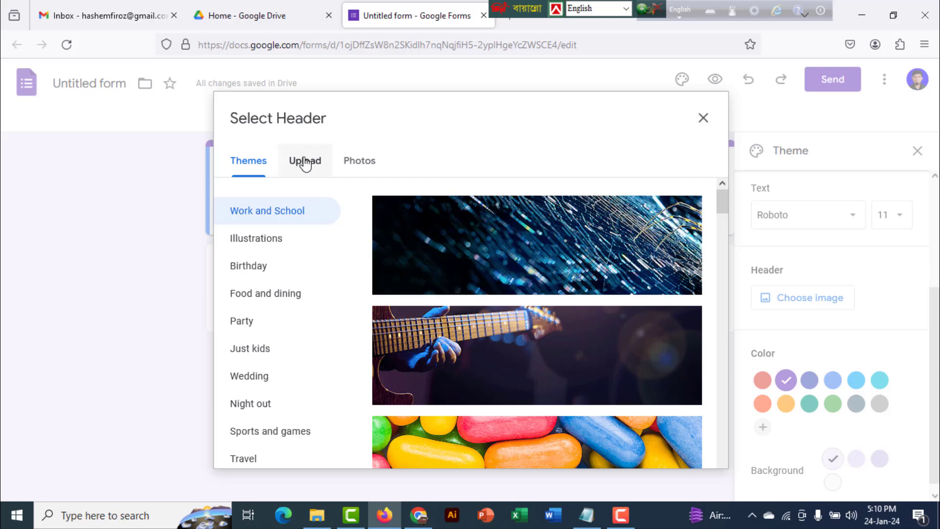
{"action": "left_click", "coordinate": [305, 161]}
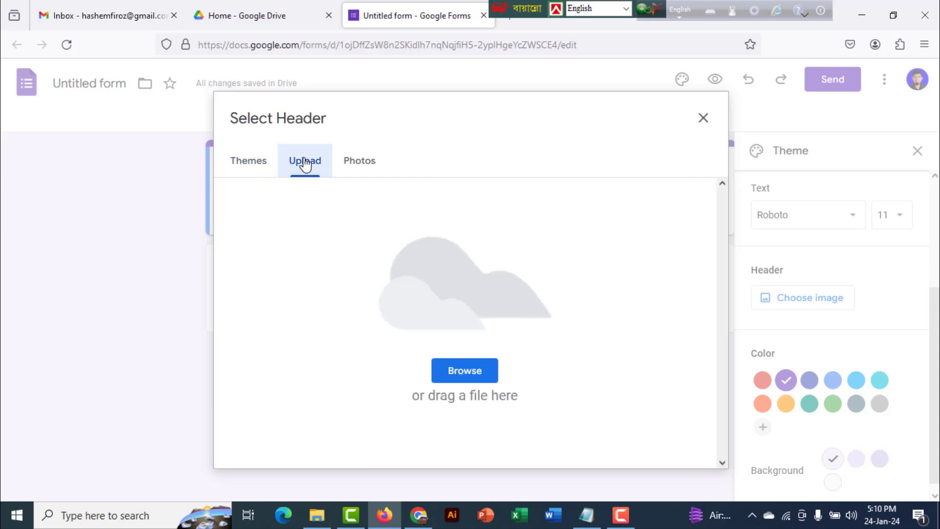
{"action": "left_click", "coordinate": [473, 375]}
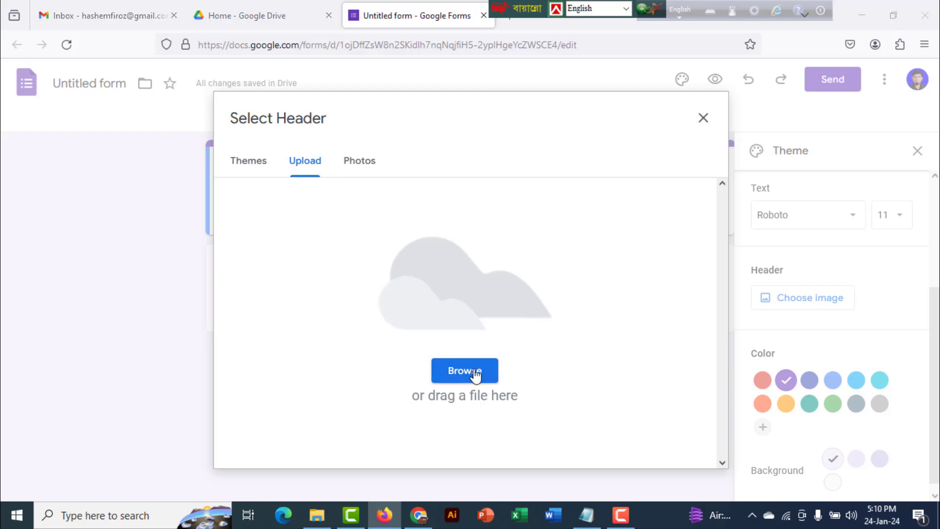
{"action": "scroll", "coordinate": [201, 186], "scroll_direction": "down", "scroll_amount": 12}
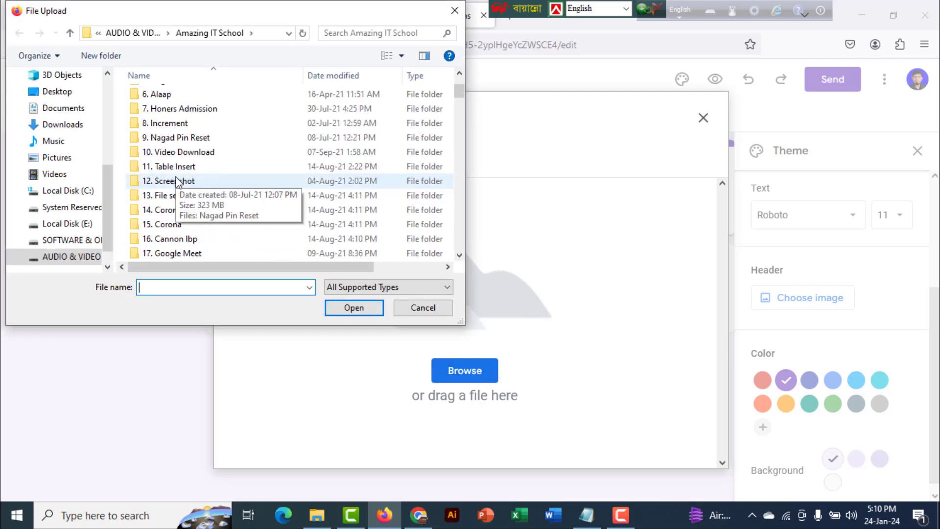
{"action": "scroll", "coordinate": [201, 188], "scroll_direction": "down", "scroll_amount": 20}
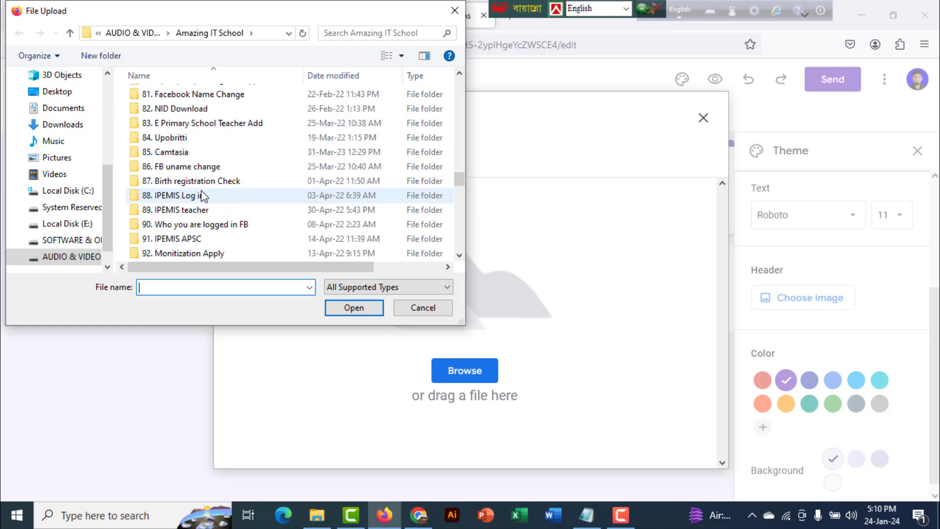
{"action": "scroll", "coordinate": [205, 211], "scroll_direction": "down", "scroll_amount": 4}
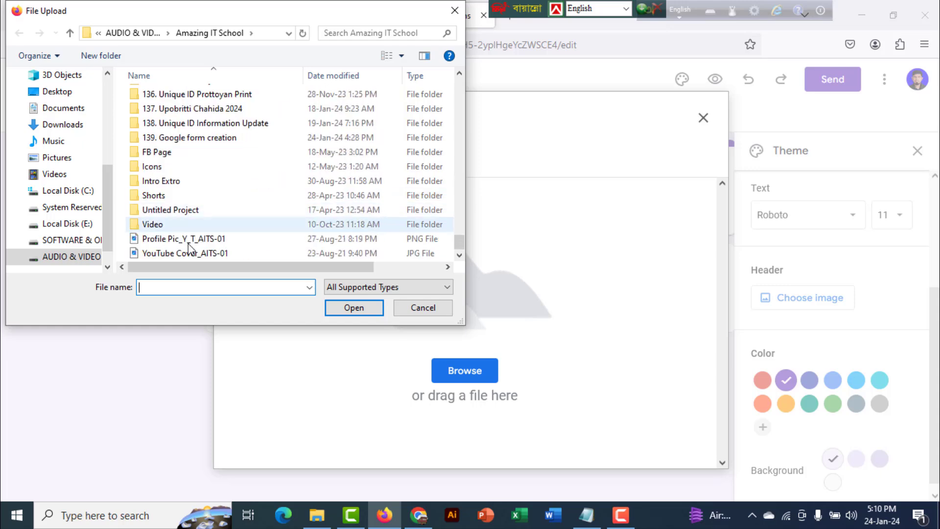
{"action": "left_click", "coordinate": [174, 254]}
{"action": "left_click", "coordinate": [367, 307]}
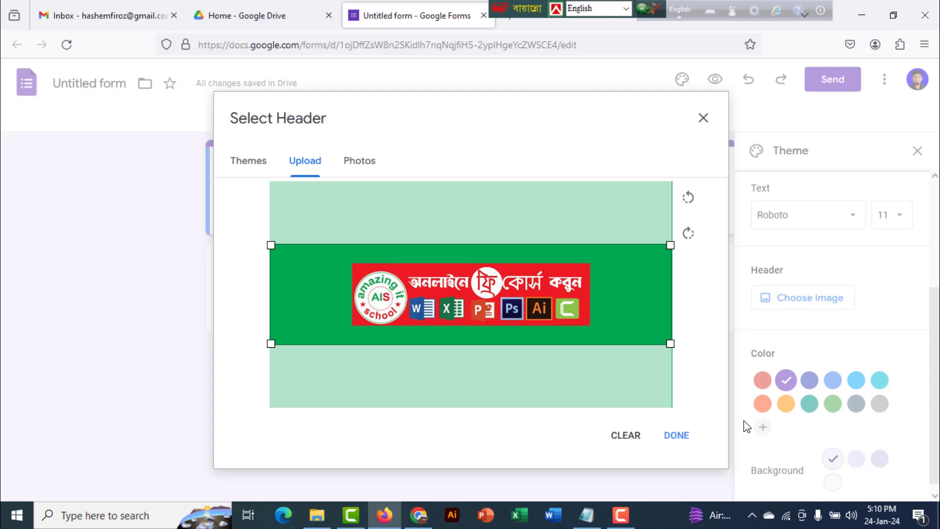
{"action": "left_click", "coordinate": [677, 440]}
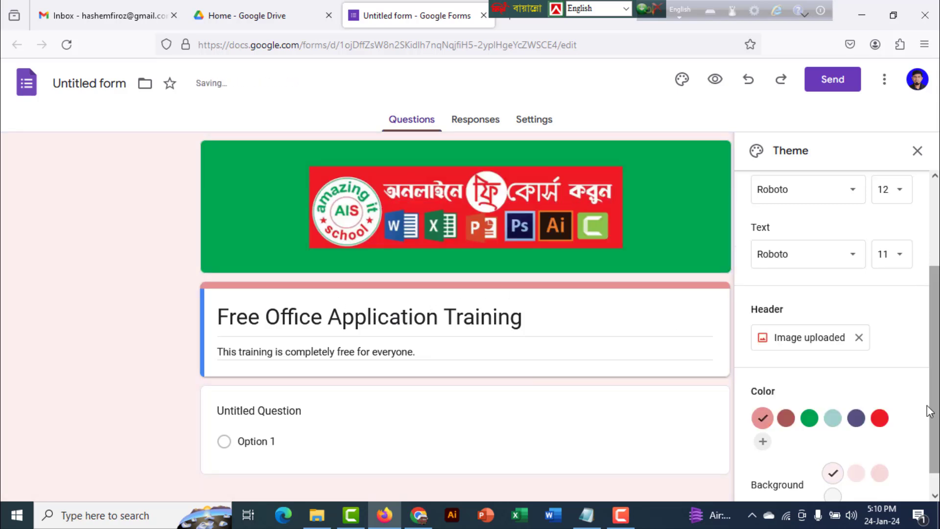
- Set the theme color to green with the lightest green background, and close the theme settings
{"action": "scroll", "coordinate": [783, 404], "scroll_direction": "down", "scroll_amount": 1}
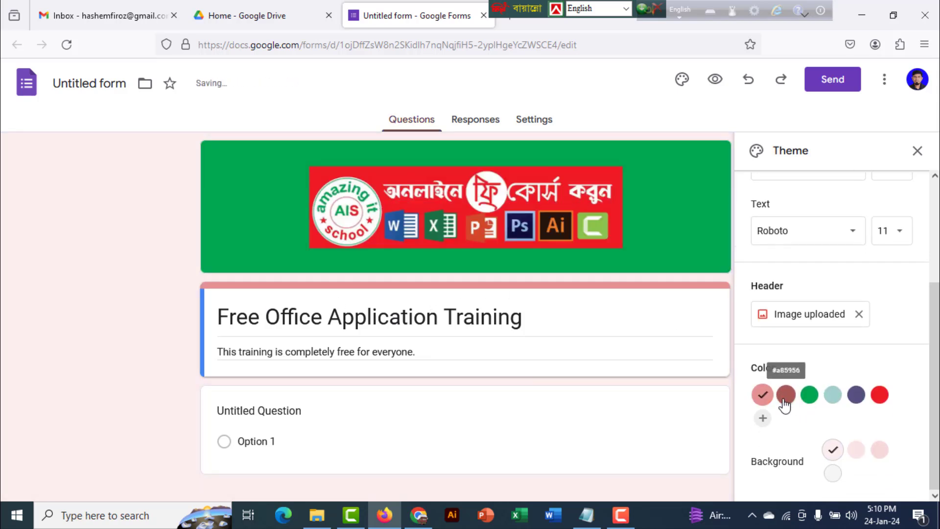
{"action": "left_click", "coordinate": [810, 395]}
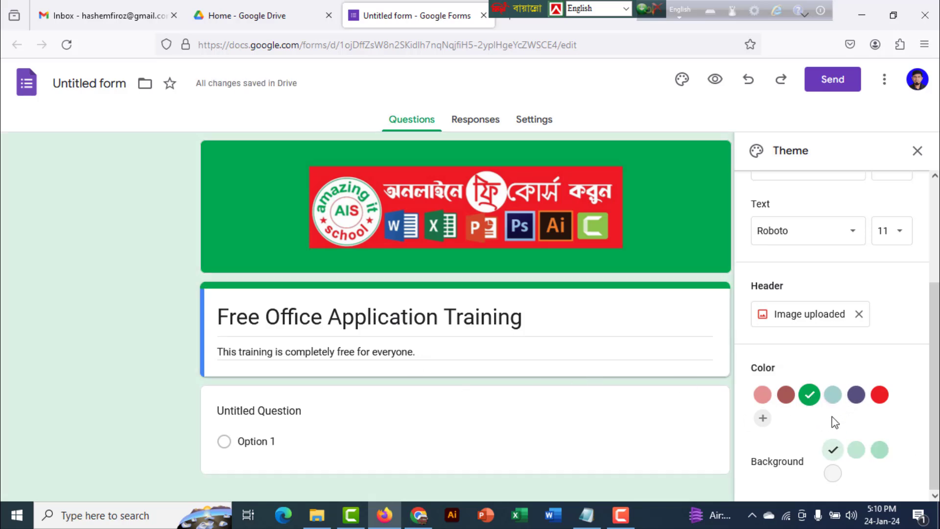
{"action": "left_click", "coordinate": [856, 448]}
{"action": "left_click", "coordinate": [879, 449]}
{"action": "left_click", "coordinate": [833, 473]}
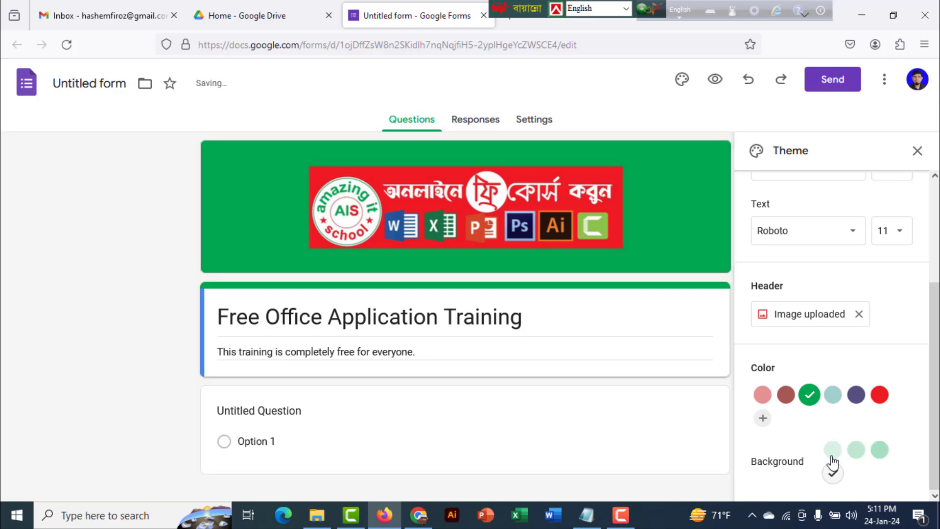
{"action": "left_click", "coordinate": [833, 449]}
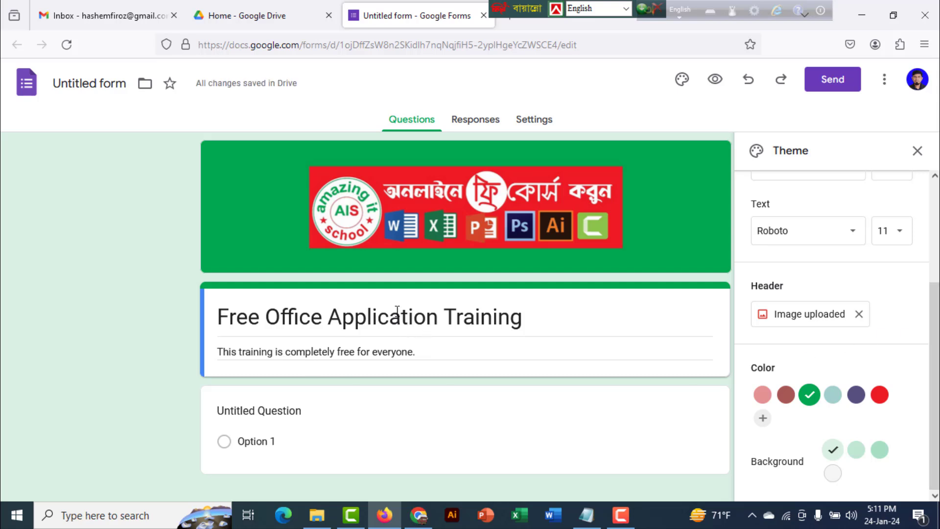
{"action": "scroll", "coordinate": [397, 311], "scroll_direction": "down", "scroll_amount": 1}
{"action": "scroll", "coordinate": [460, 344], "scroll_direction": "up", "scroll_amount": 1}
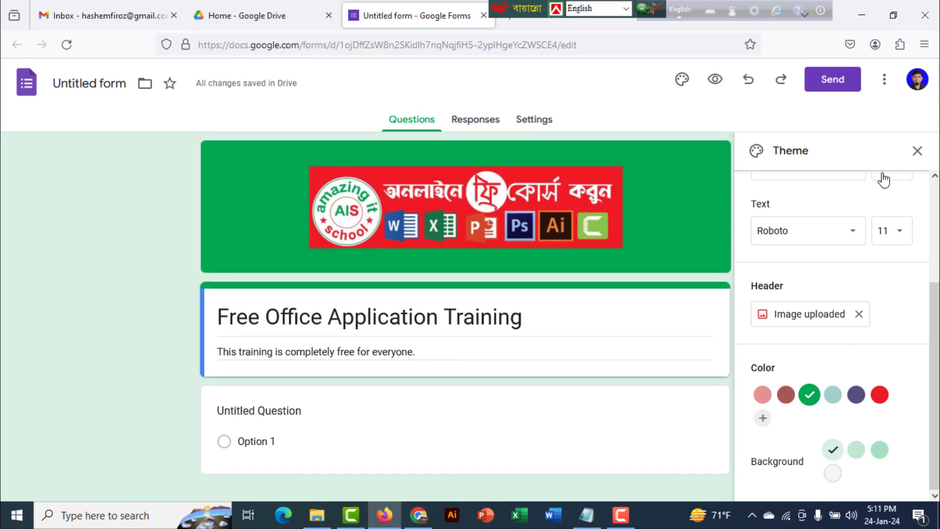
{"action": "left_click", "coordinate": [917, 151]}
- Switch to Chrome and review the questions in the sample training form down to its end
{"action": "scroll", "coordinate": [252, 361], "scroll_direction": "down", "scroll_amount": 1}
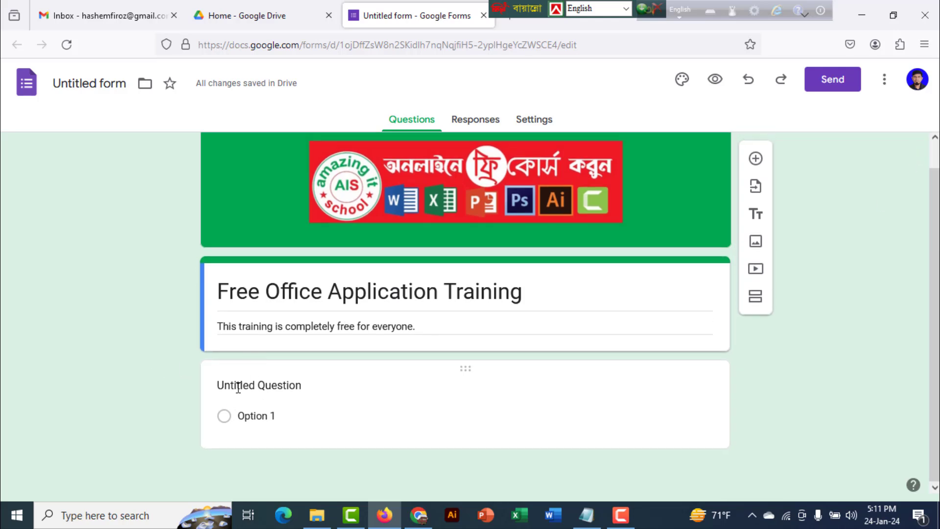
{"action": "left_click", "coordinate": [419, 515]}
{"action": "scroll", "coordinate": [269, 309], "scroll_direction": "down", "scroll_amount": 8}
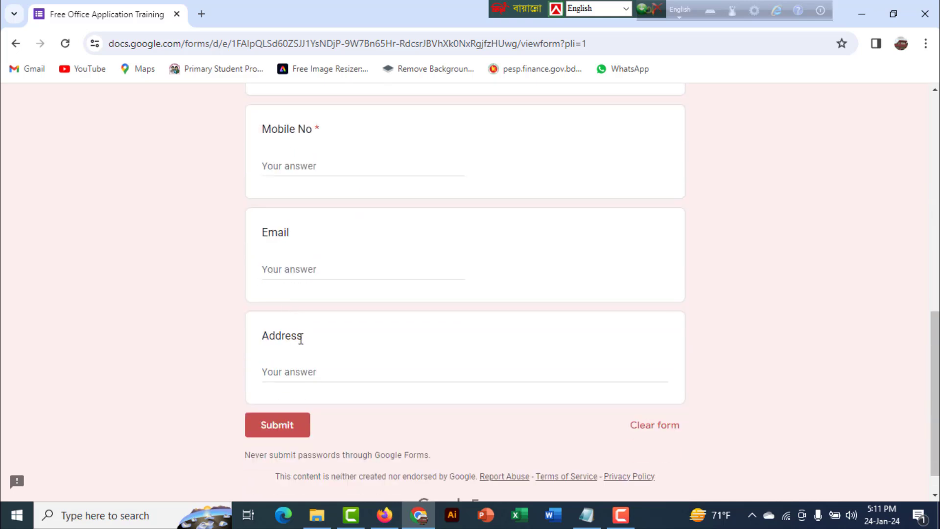
- Review the Name, Gender and Mobile No questions in the sample training form
{"action": "scroll", "coordinate": [300, 337], "scroll_direction": "up", "scroll_amount": 8}
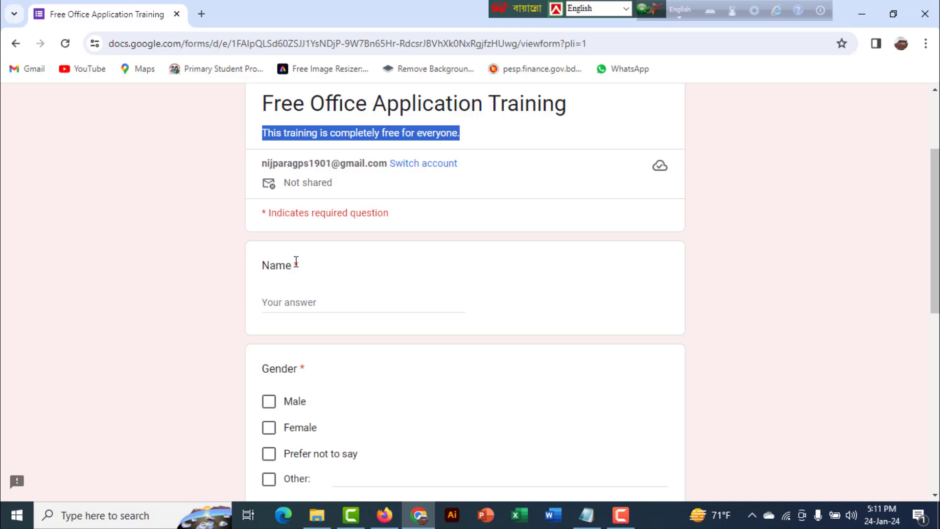
{"action": "left_click_drag", "start_coordinate": [296, 262], "coordinate": [300, 266]}
{"action": "left_click", "coordinate": [308, 296]}
{"action": "scroll", "coordinate": [367, 393], "scroll_direction": "down", "scroll_amount": 7}
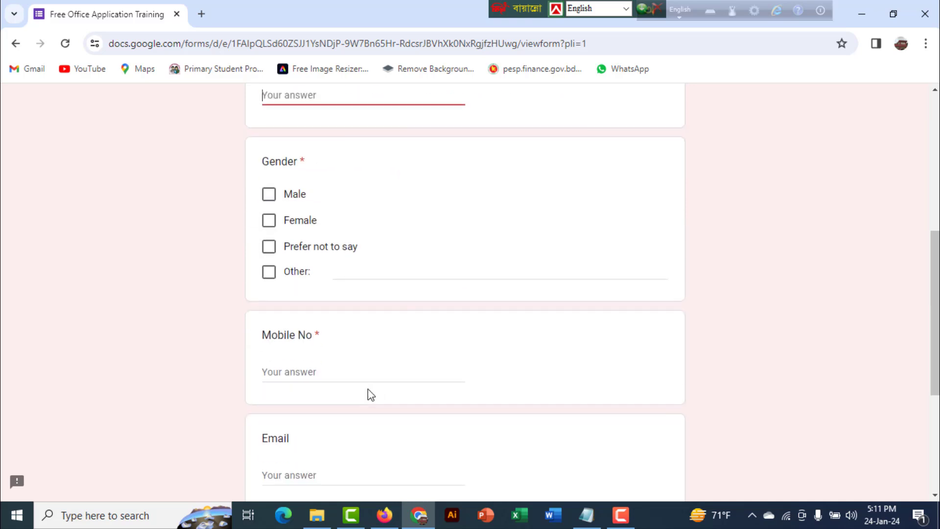
{"action": "scroll", "coordinate": [327, 428], "scroll_direction": "up", "scroll_amount": 7}
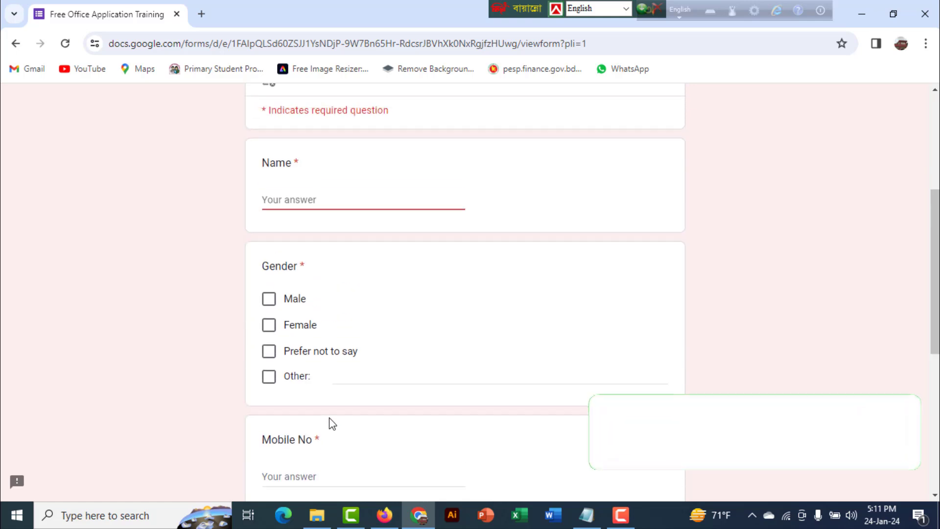
- Switch to Firefox and turn the untitled question into a short-answer question titled "Name"
{"action": "left_click", "coordinate": [385, 514]}
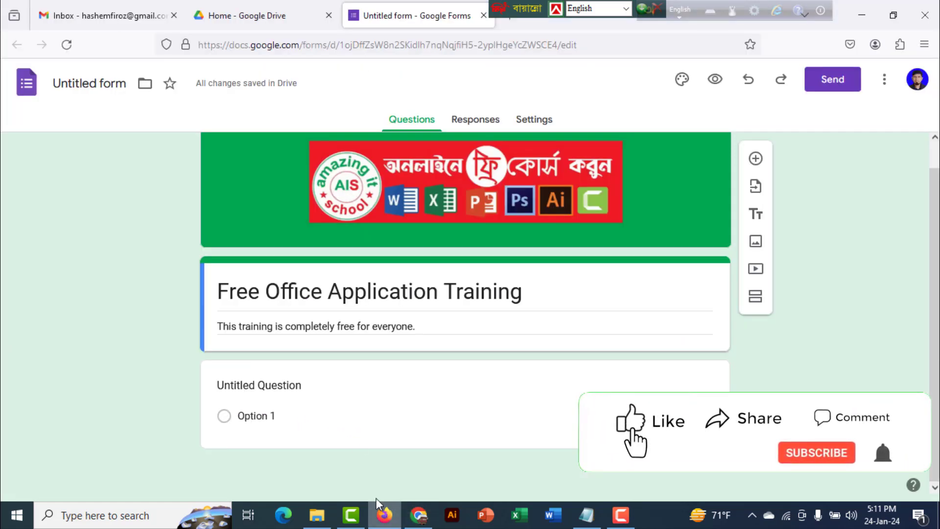
{"action": "left_click", "coordinate": [254, 386]}
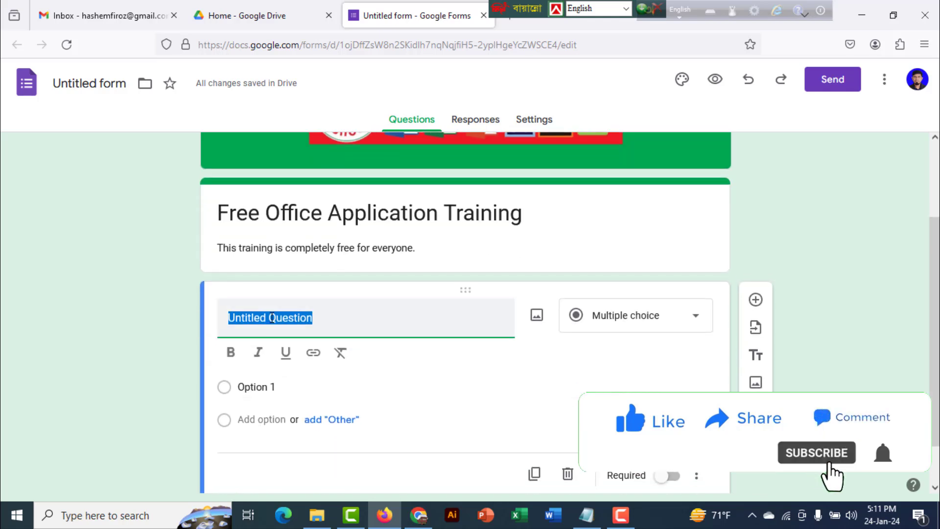
{"action": "type", "text": "Namde"}
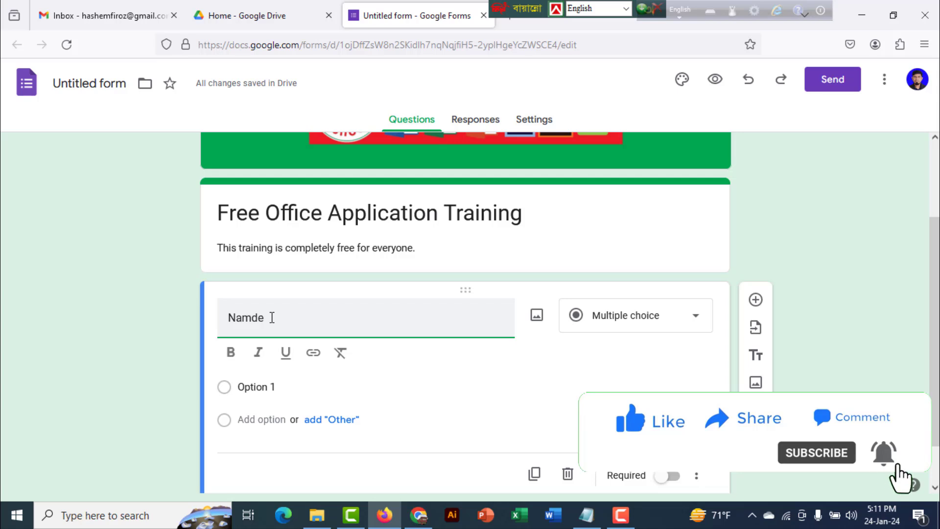
{"action": "key", "text": "BackSpace"}
{"action": "key", "text": "BackSpace"}
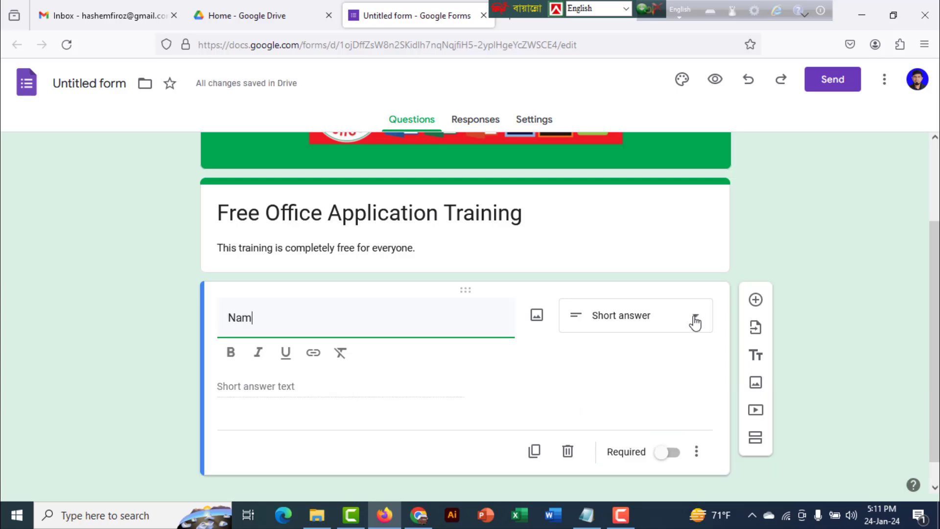
{"action": "left_click", "coordinate": [696, 322]}
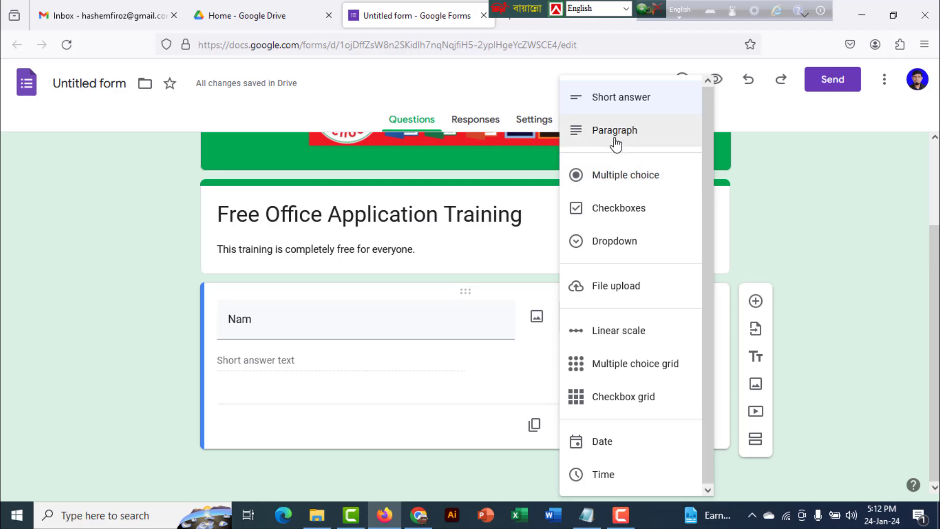
{"action": "left_click", "coordinate": [618, 96]}
{"action": "left_click", "coordinate": [269, 317]}
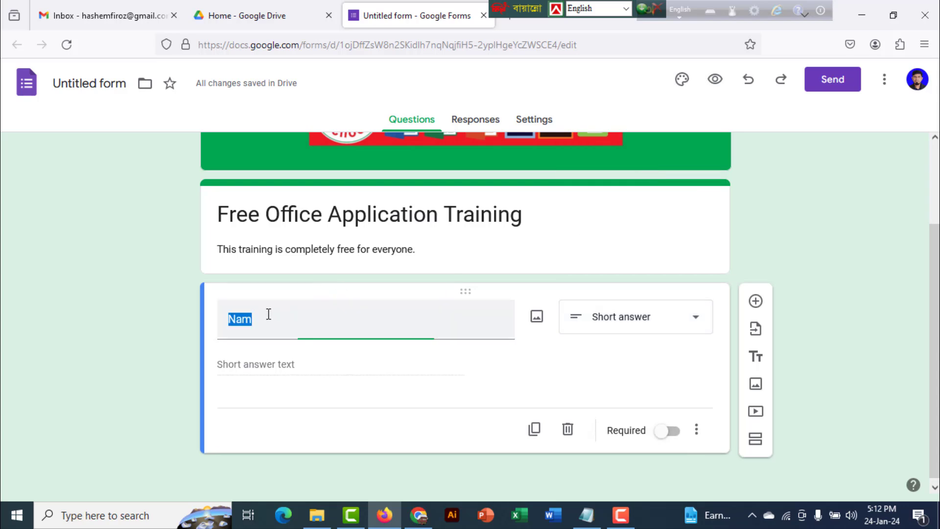
{"action": "type", "text": "e"}
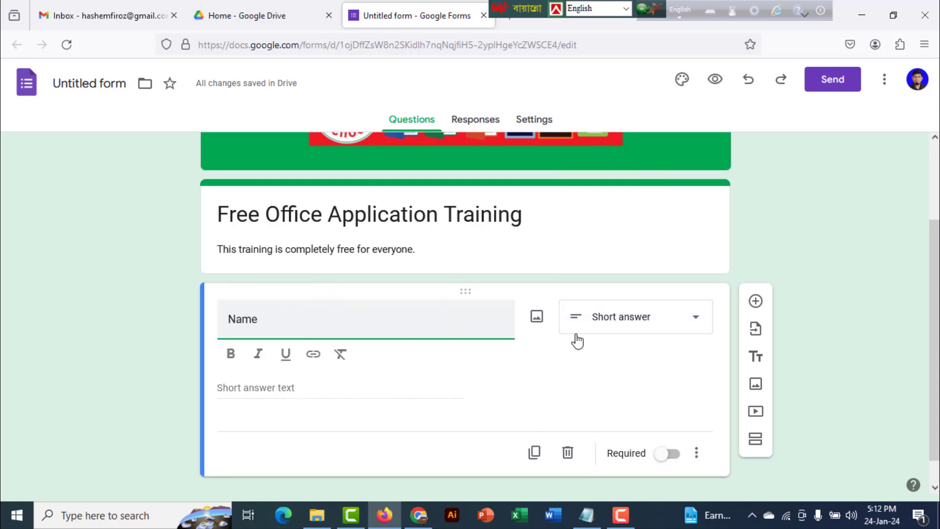
{"action": "left_click", "coordinate": [900, 313]}
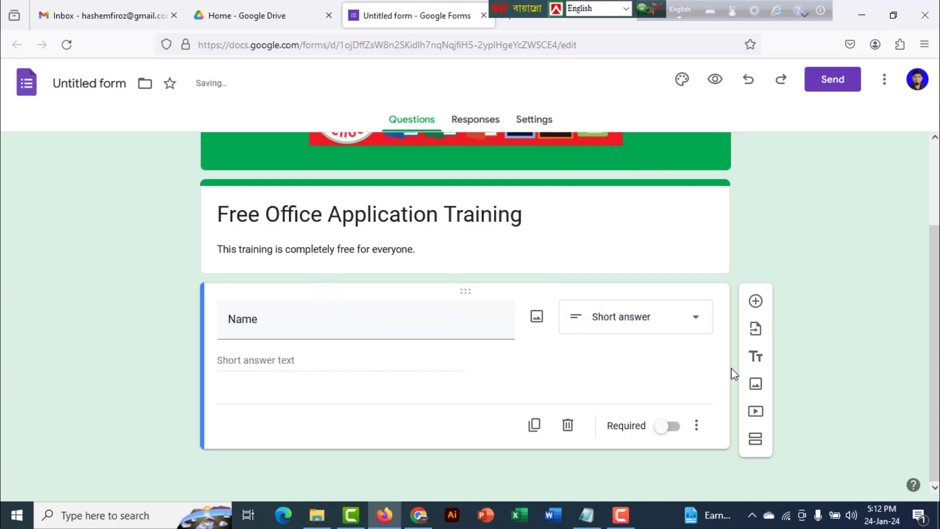
- Add a new question titled "Gender" below the Name question, and make the Name question required
{"action": "left_click", "coordinate": [756, 302]}
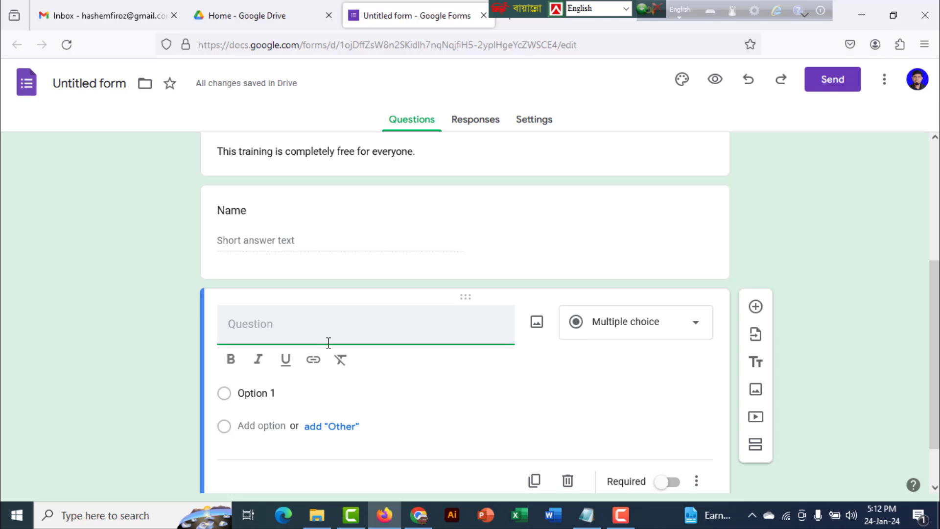
{"action": "type", "text": "Gender"}
{"action": "left_click", "coordinate": [308, 235]}
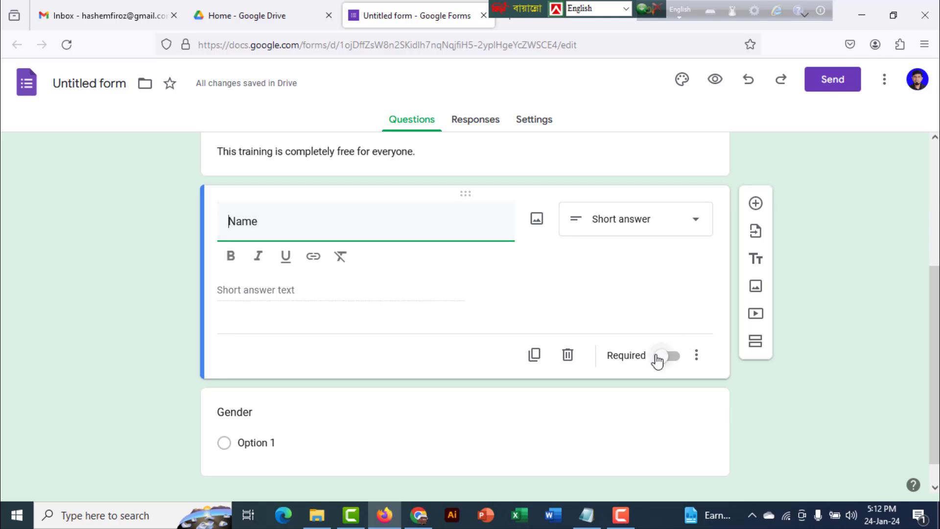
{"action": "left_click", "coordinate": [677, 362]}
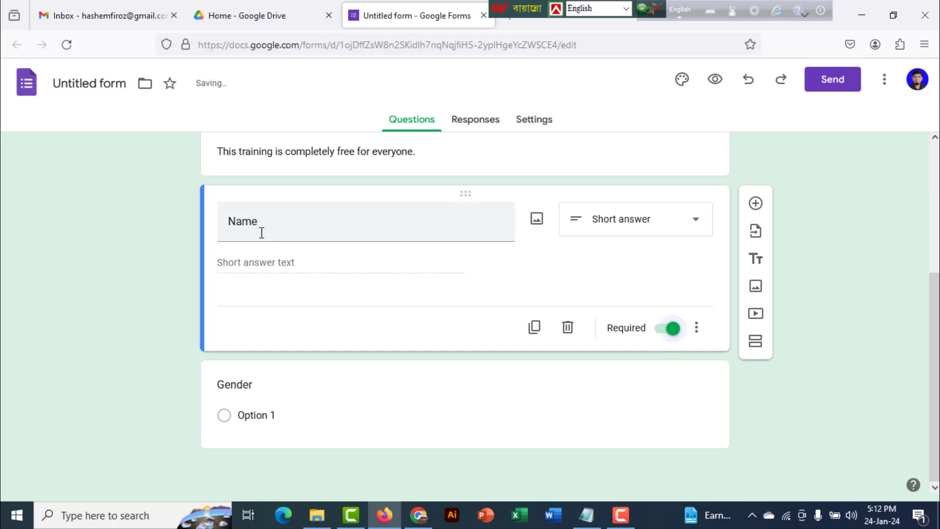
- Check the required Name question in the sample form in Chrome, and return to the form editor in Firefox
{"action": "scroll", "coordinate": [262, 232], "scroll_direction": "up", "scroll_amount": 3}
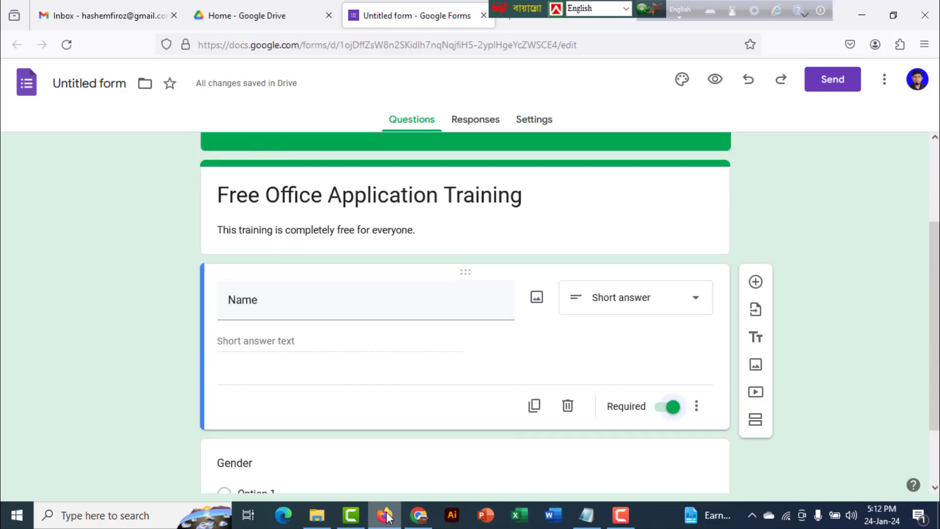
{"action": "left_click", "coordinate": [418, 514]}
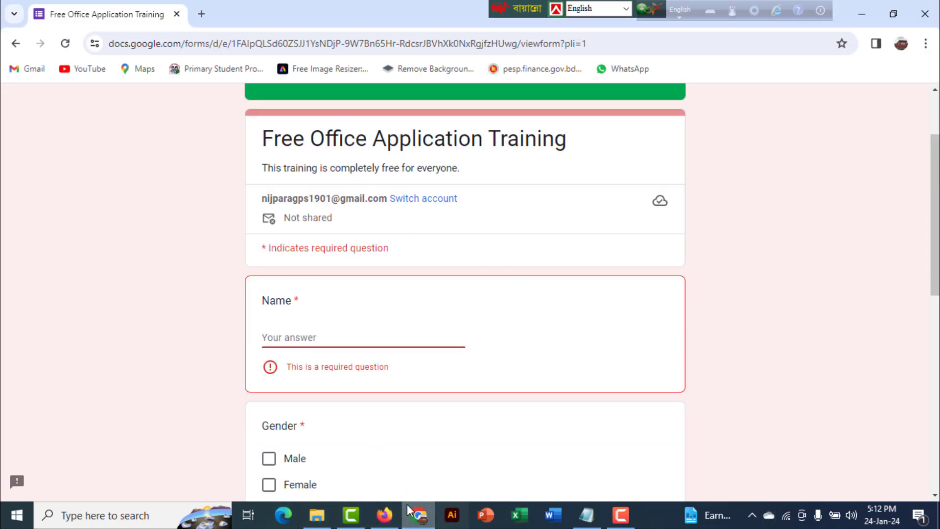
{"action": "left_click", "coordinate": [384, 514]}
- Change the Gender question's type to Checkboxes
{"action": "scroll", "coordinate": [336, 244], "scroll_direction": "down", "scroll_amount": 2}
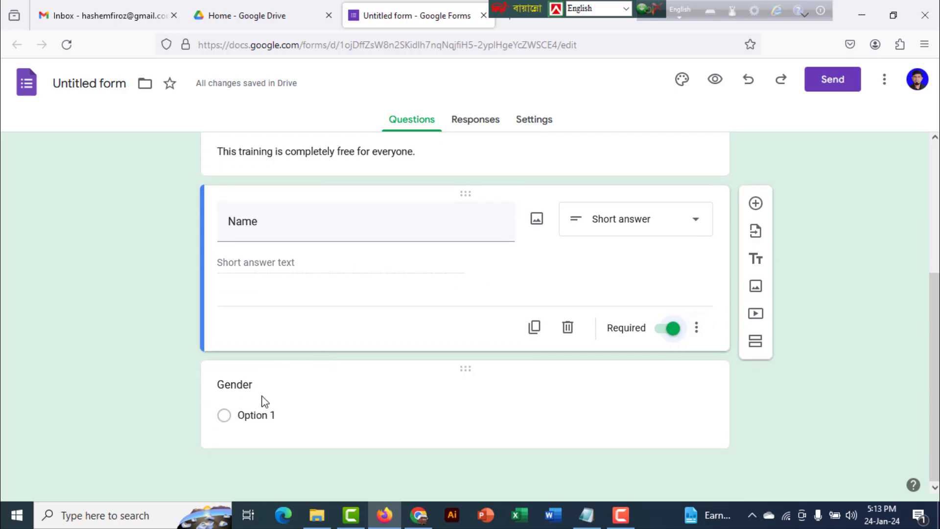
{"action": "left_click", "coordinate": [234, 385]}
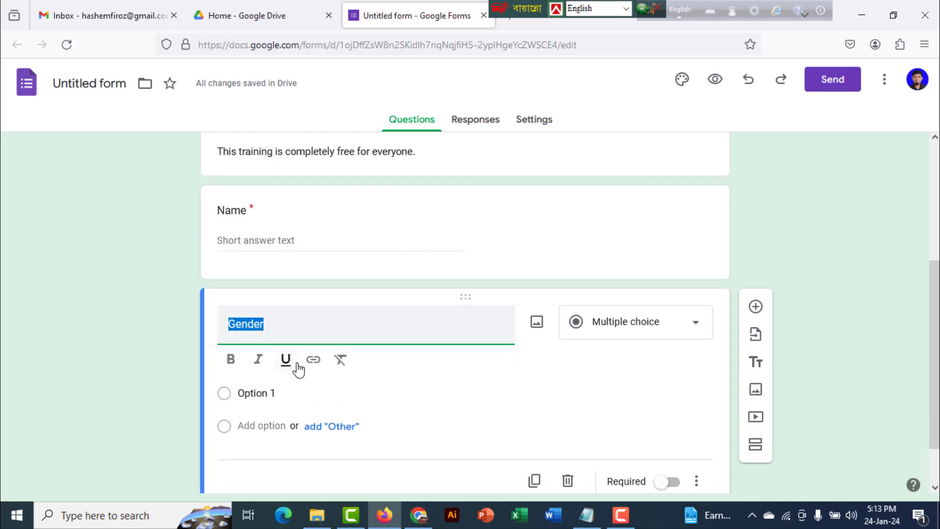
{"action": "left_click", "coordinate": [231, 395]}
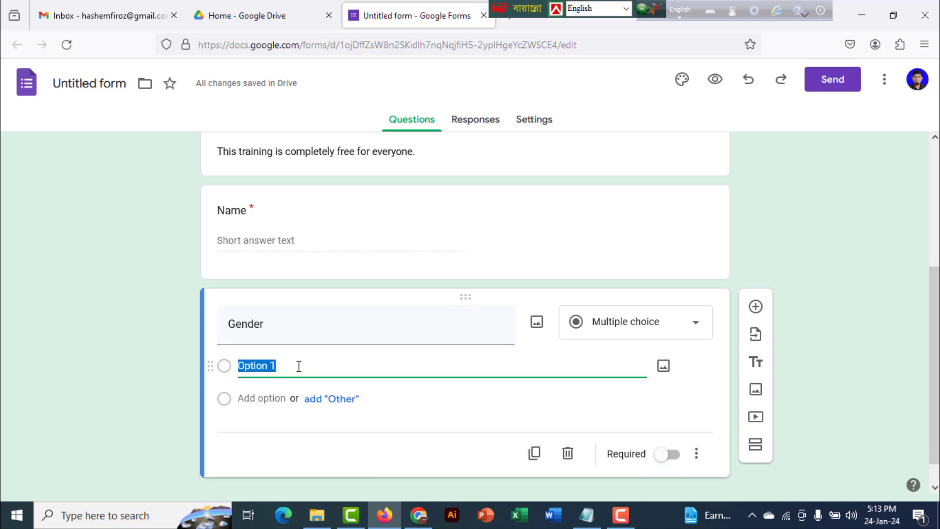
{"action": "left_click", "coordinate": [694, 335]}
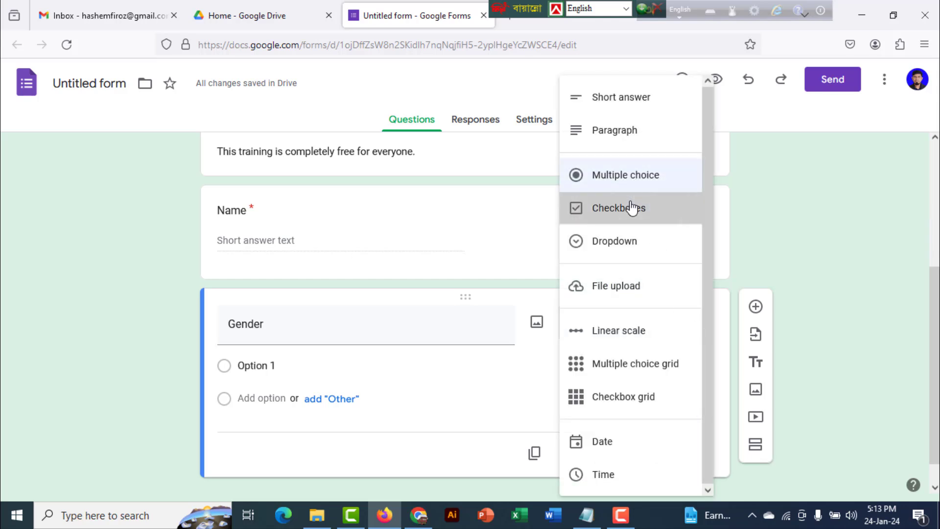
{"action": "left_click", "coordinate": [631, 208]}
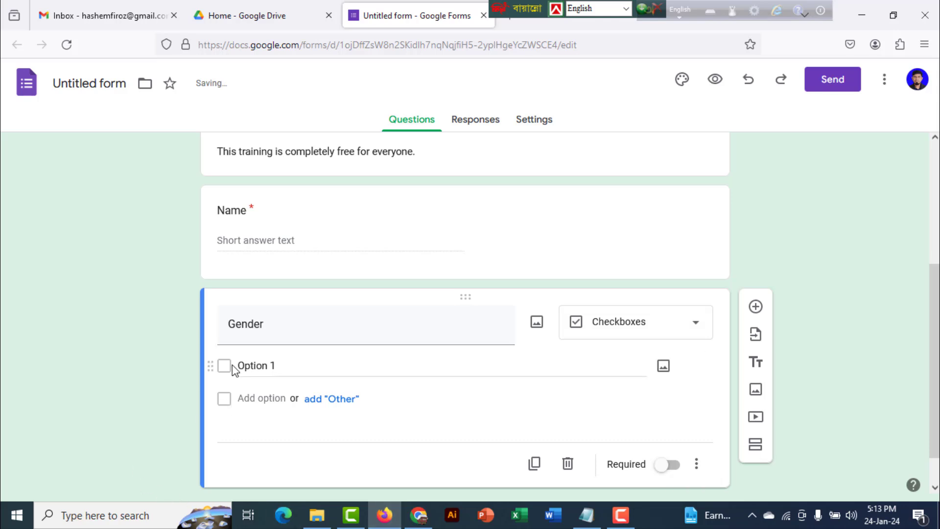
- Give the Gender question the options Male, Female, Prefer not to say and Other, and make it required
{"action": "left_click", "coordinate": [258, 368]}
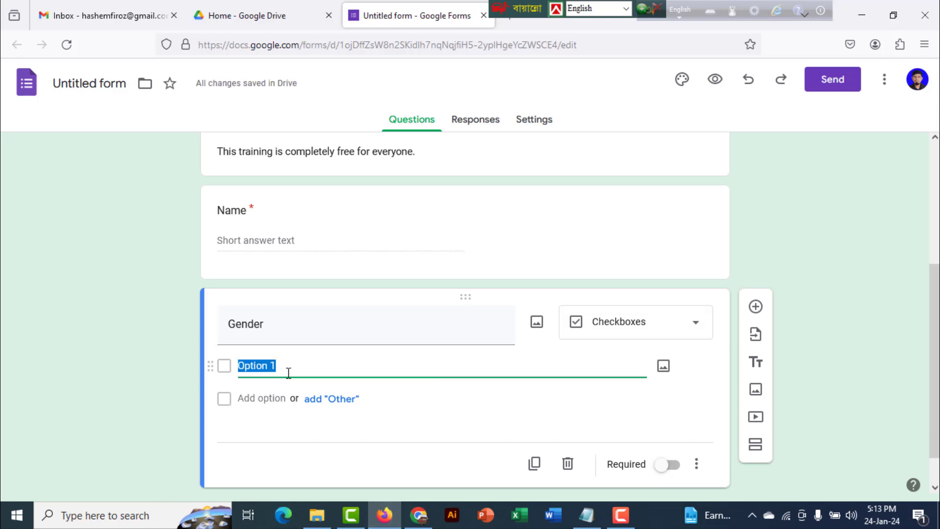
{"action": "type", "text": "Male"}
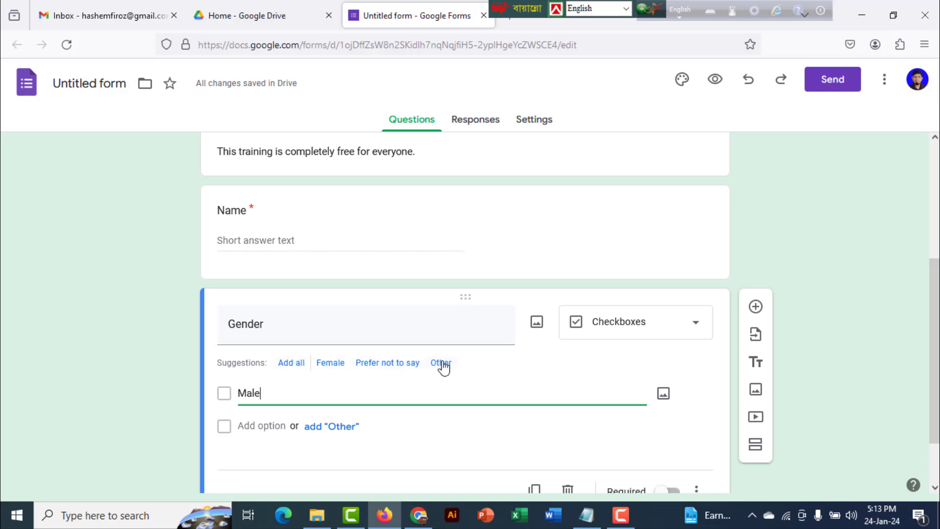
{"action": "left_click", "coordinate": [297, 364]}
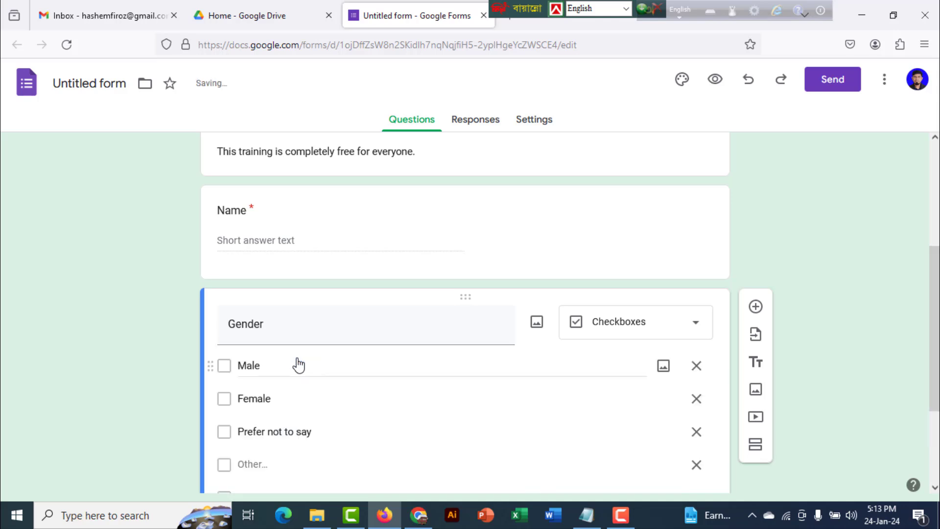
{"action": "scroll", "coordinate": [265, 391], "scroll_direction": "down", "scroll_amount": 2}
{"action": "scroll", "coordinate": [268, 403], "scroll_direction": "down", "scroll_amount": 1}
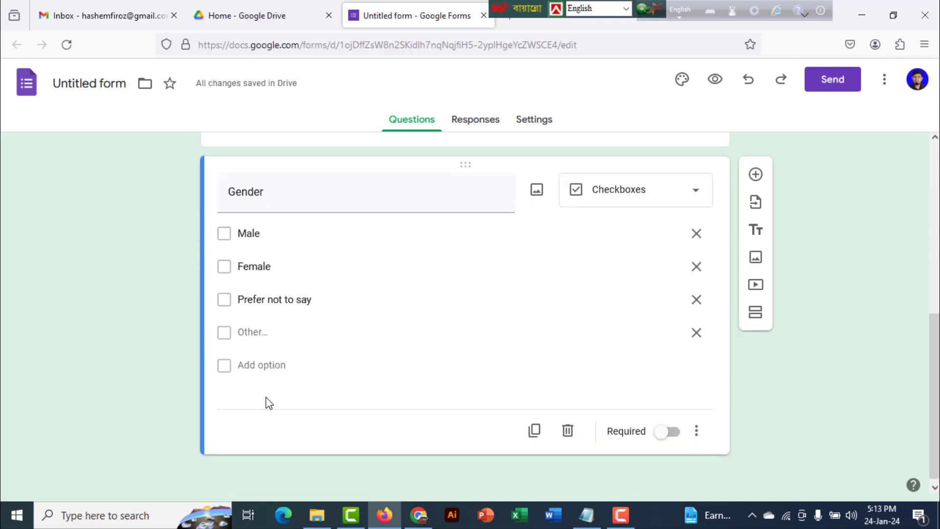
{"action": "scroll", "coordinate": [294, 303], "scroll_direction": "up", "scroll_amount": 2}
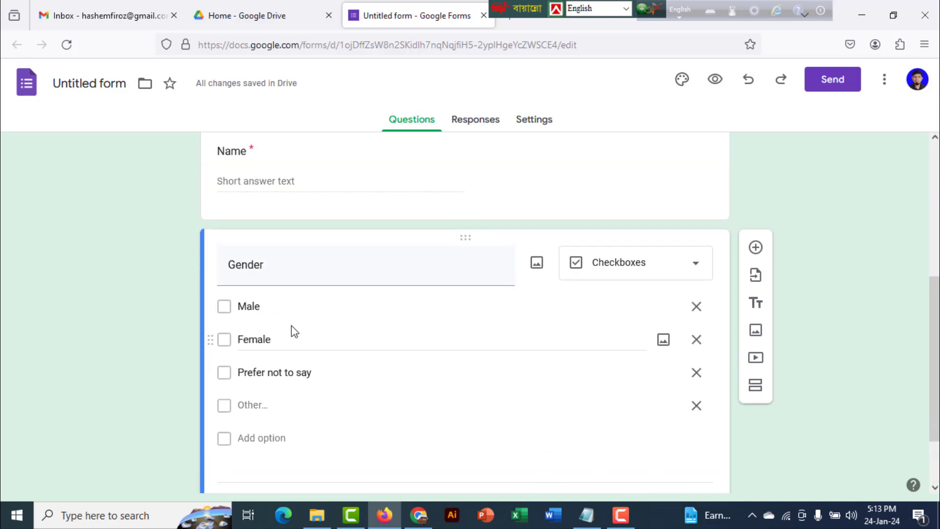
{"action": "scroll", "coordinate": [308, 327], "scroll_direction": "down", "scroll_amount": 2}
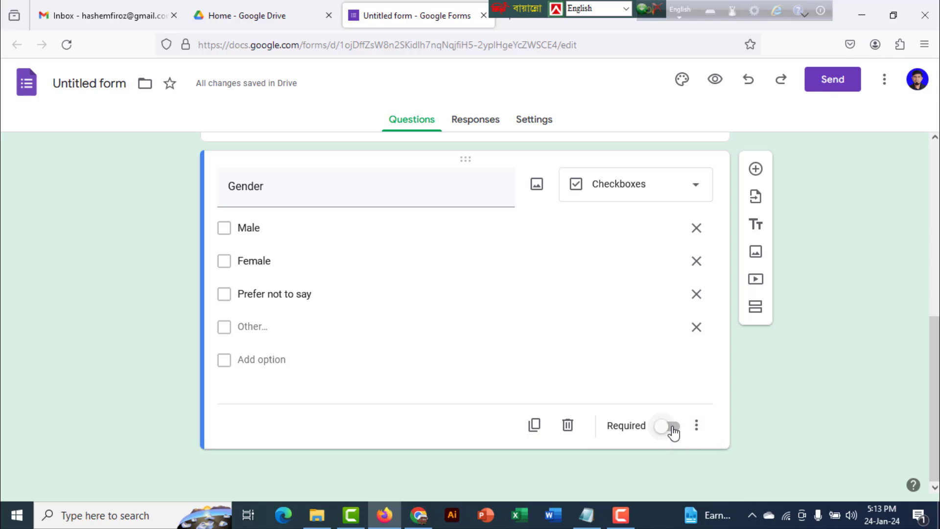
{"action": "left_click", "coordinate": [673, 426]}
{"action": "scroll", "coordinate": [760, 256], "scroll_direction": "up", "scroll_amount": 2}
- Add a required short-answer question titled "Mobile No" below the Gender question
{"action": "left_click", "coordinate": [756, 247]}
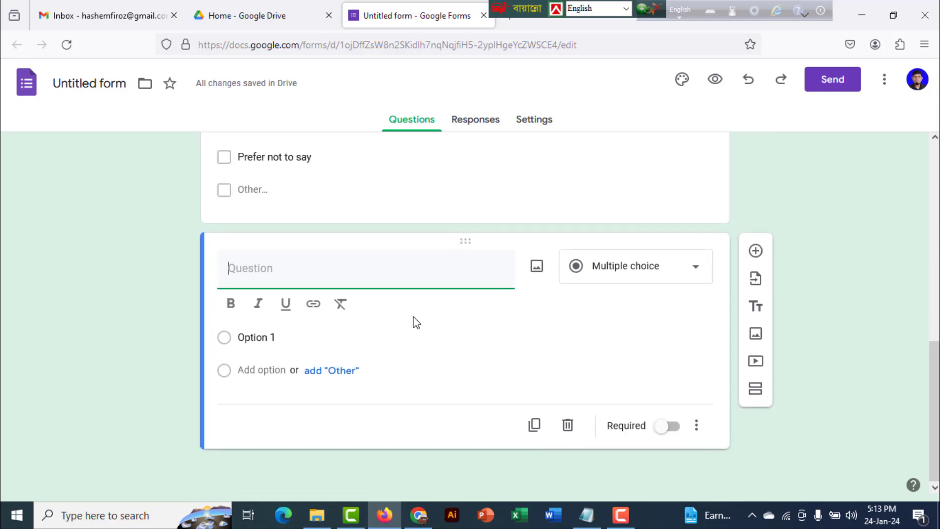
{"action": "type", "text": "Mobile No"}
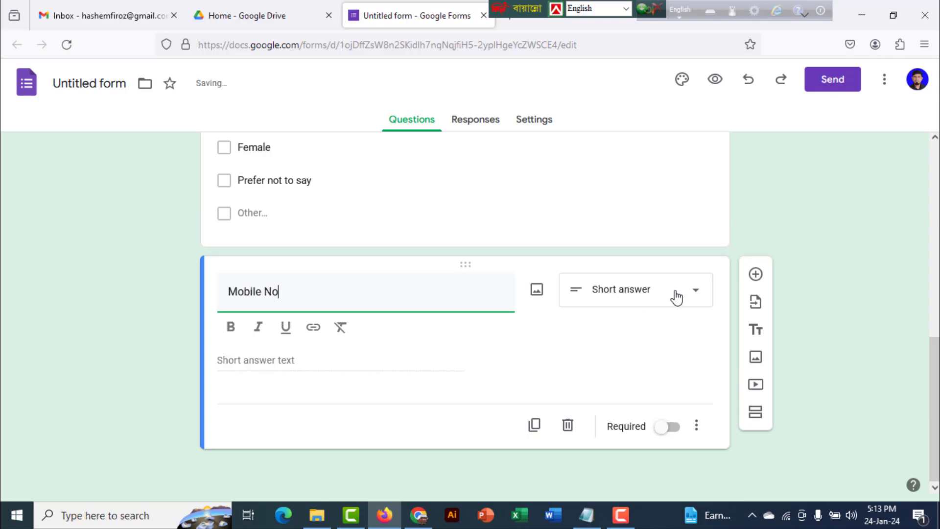
{"action": "left_click", "coordinate": [698, 285]}
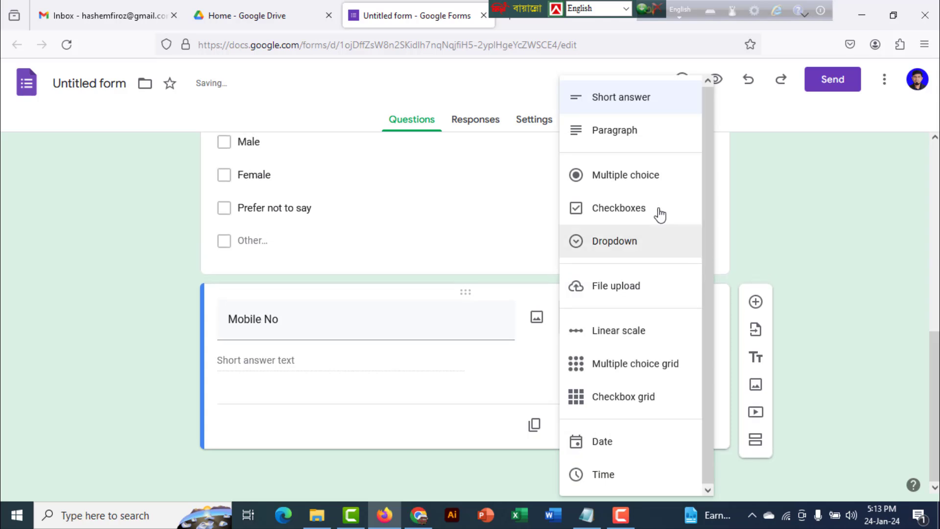
{"action": "left_click", "coordinate": [627, 108]}
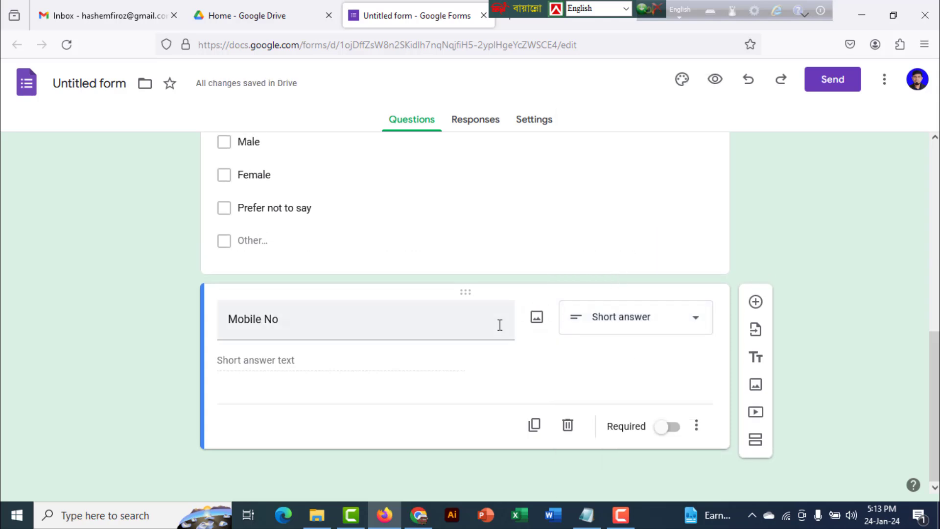
{"action": "left_click", "coordinate": [673, 426]}
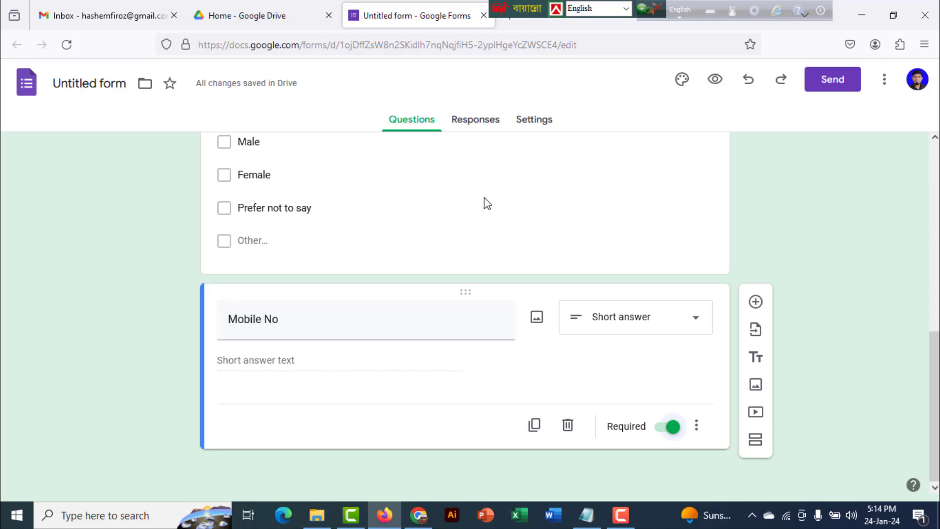
- Add a short-answer question titled "Email." below the Mobile No question
{"action": "left_click", "coordinate": [756, 302]}
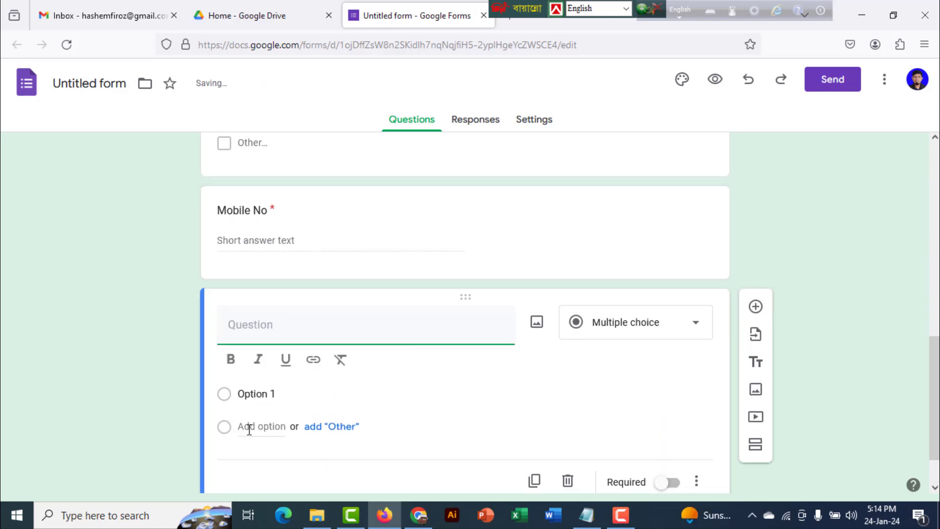
{"action": "type", "text": "Ema"}
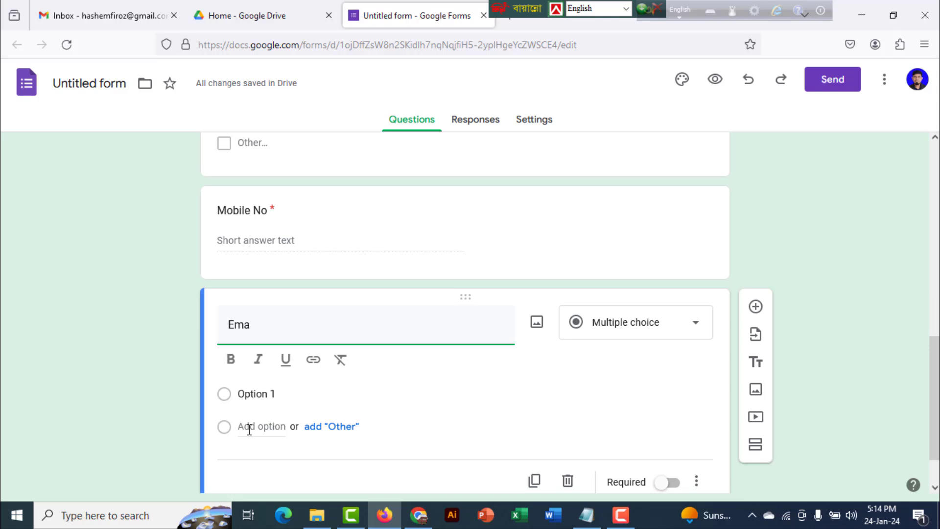
{"action": "type", "text": "il."}
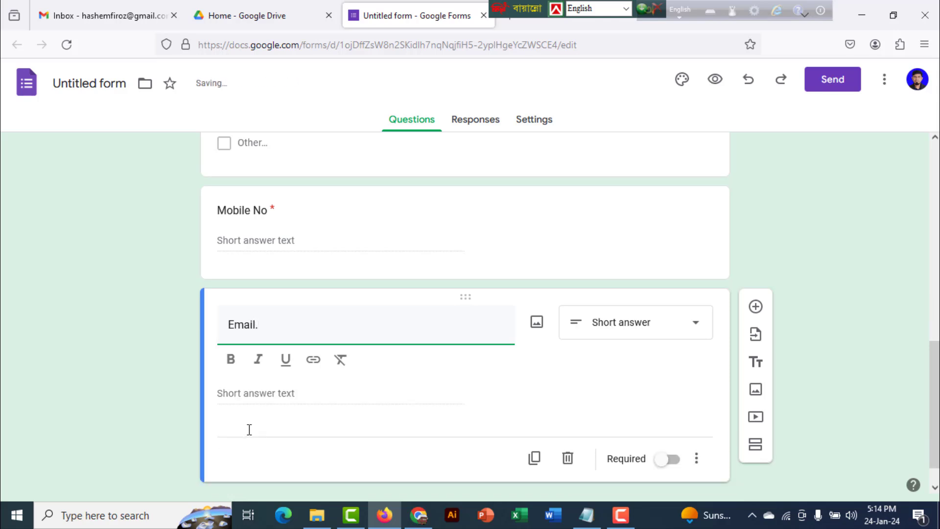
- Add a short-answer question titled "Address" below the Email. question
{"action": "left_click", "coordinate": [821, 336]}
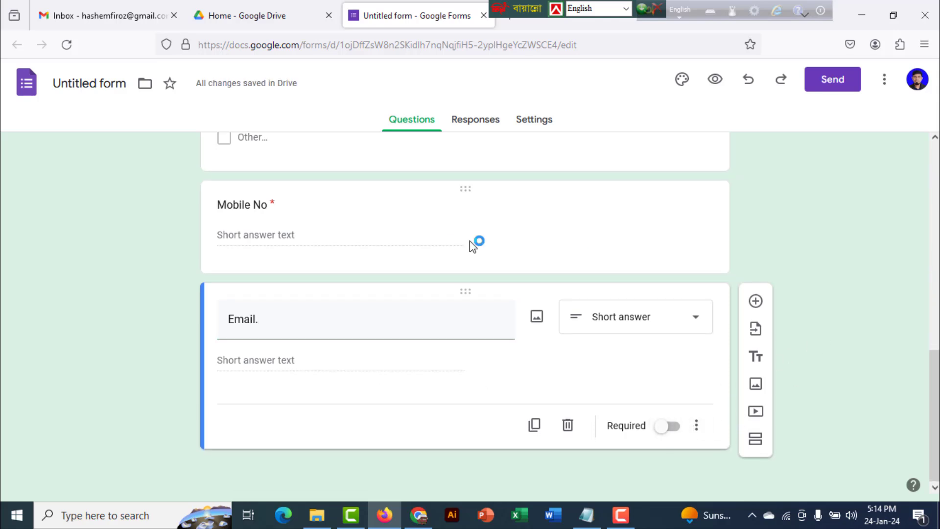
{"action": "left_click", "coordinate": [756, 302]}
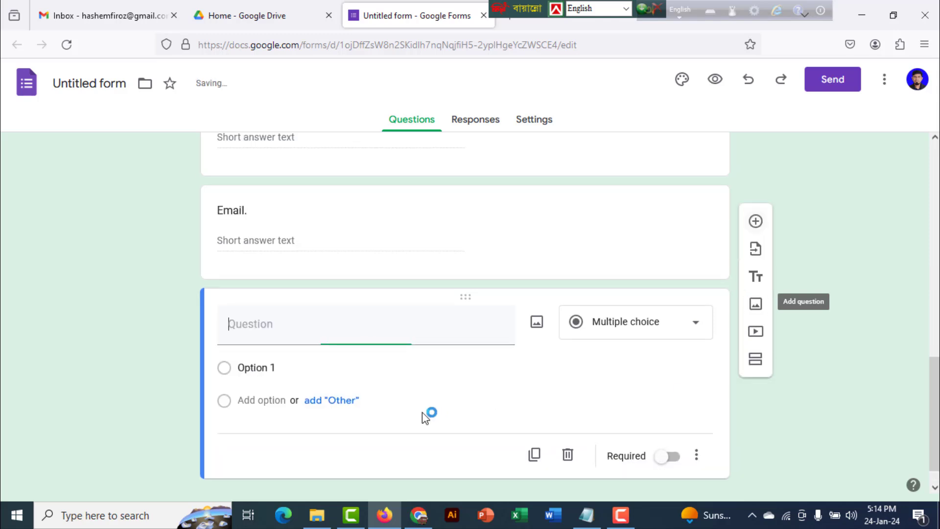
{"action": "type", "text": "Ad"}
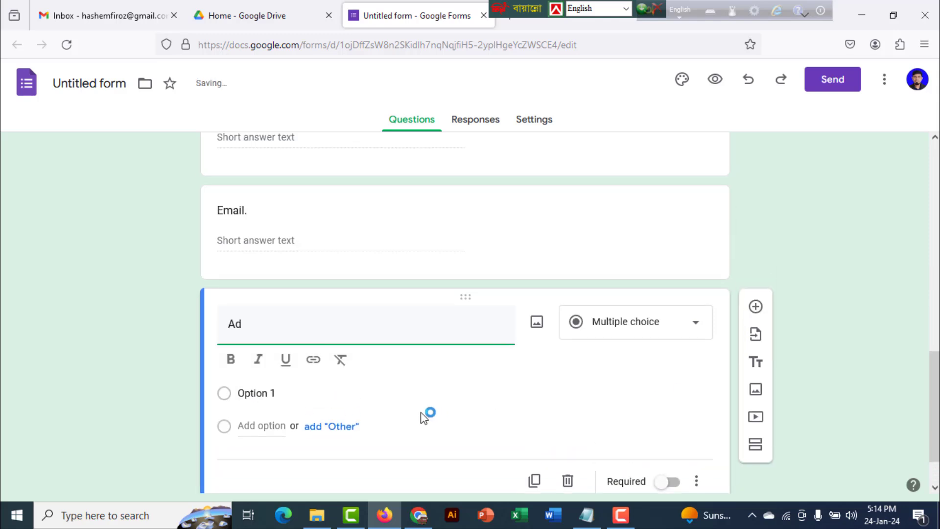
{"action": "type", "text": "ress"}
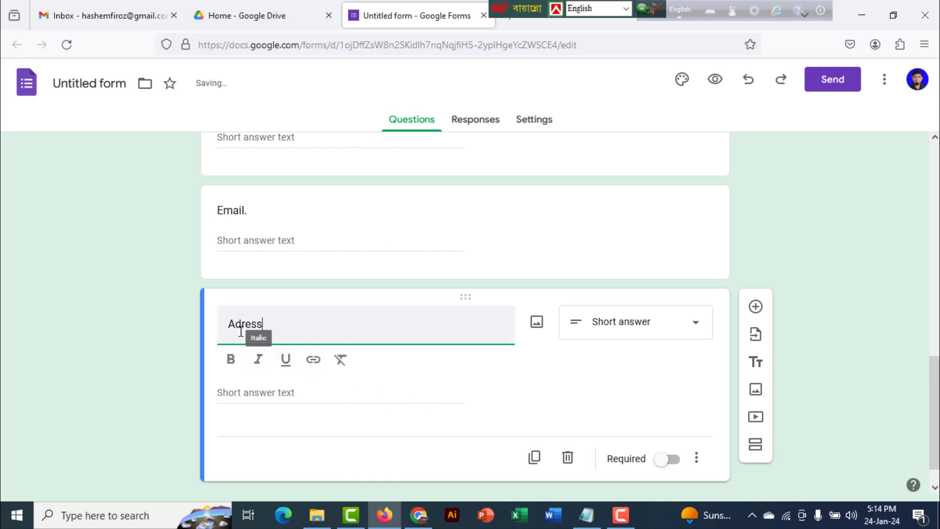
{"action": "type", "text": "d"}
- Link the form's responses to a new spreadsheet named "Training"
{"action": "scroll", "coordinate": [487, 313], "scroll_direction": "up", "scroll_amount": 10}
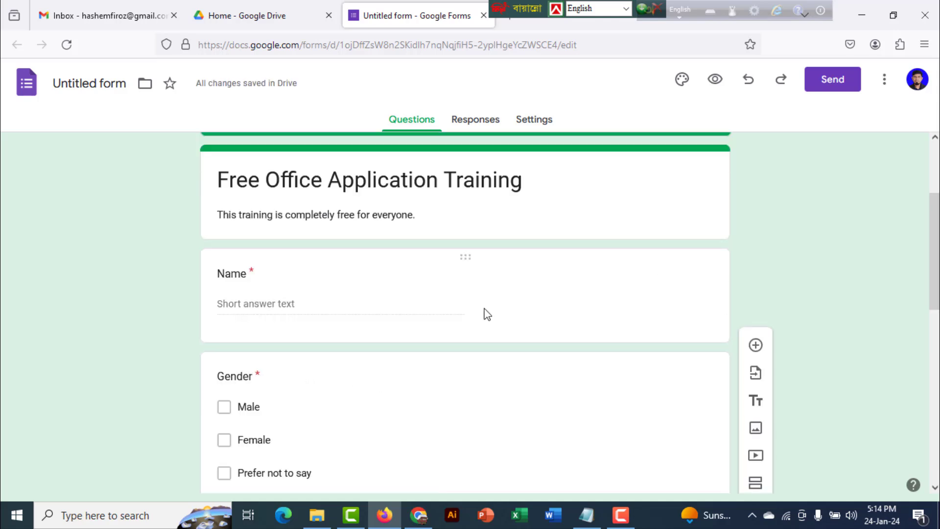
{"action": "scroll", "coordinate": [532, 304], "scroll_direction": "down", "scroll_amount": 10}
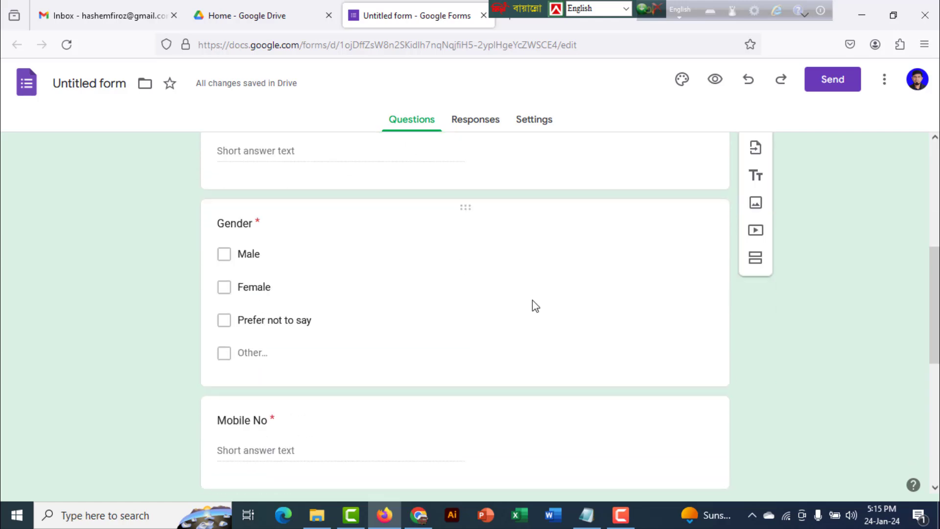
{"action": "scroll", "coordinate": [533, 300], "scroll_direction": "up", "scroll_amount": 10}
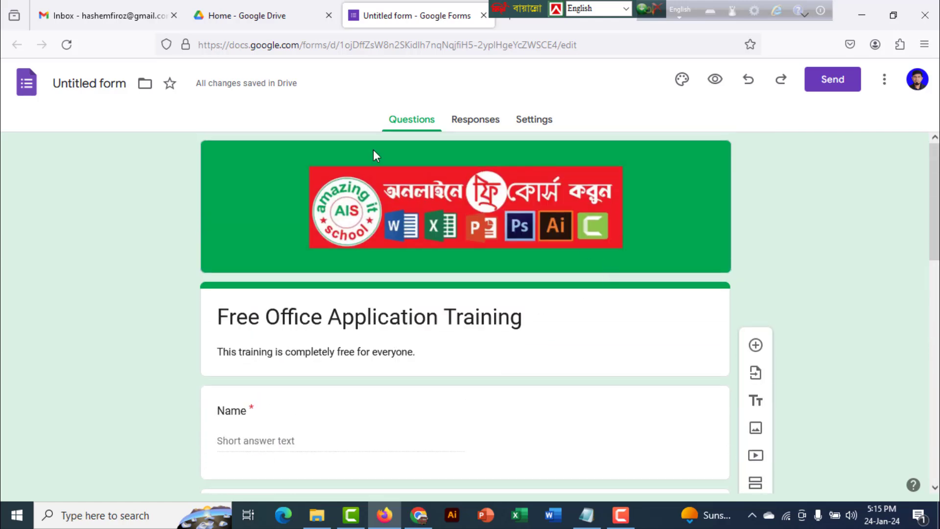
{"action": "left_click", "coordinate": [485, 126]}
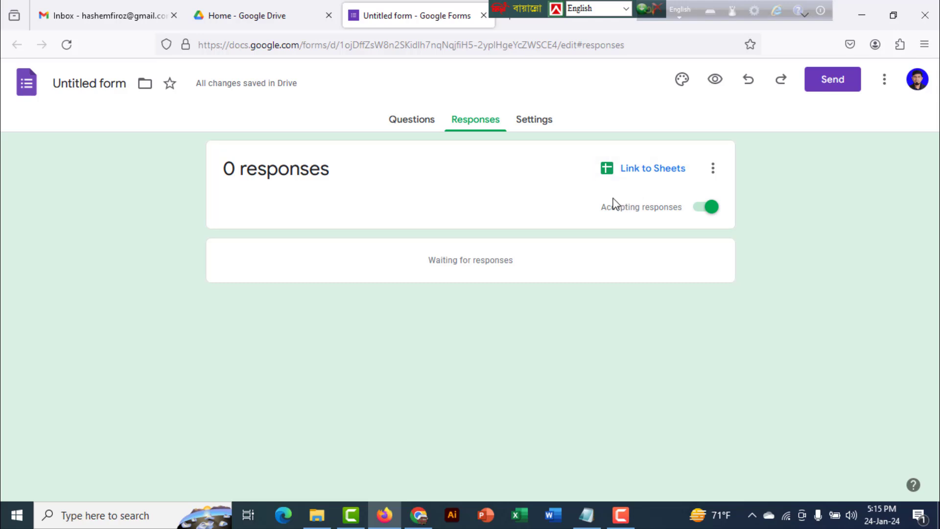
{"action": "left_click", "coordinate": [640, 173]}
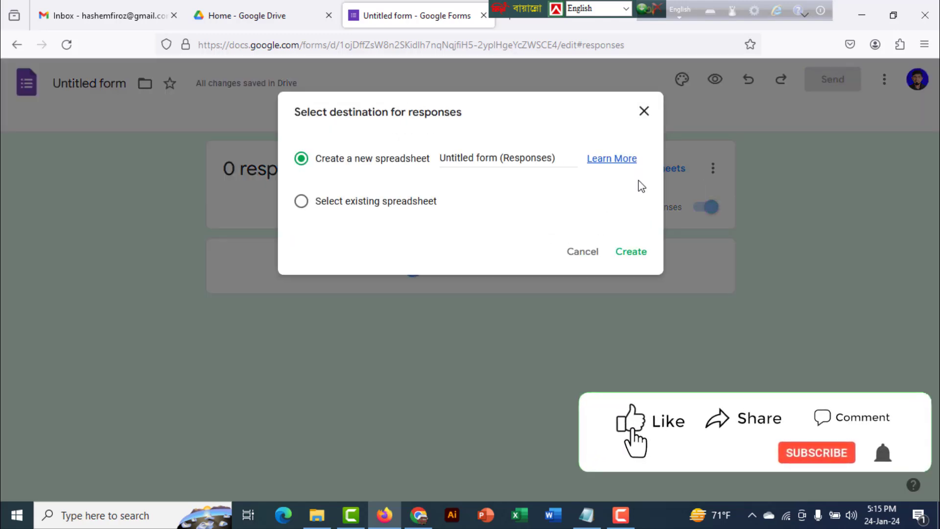
{"action": "triple_click", "coordinate": [481, 156]}
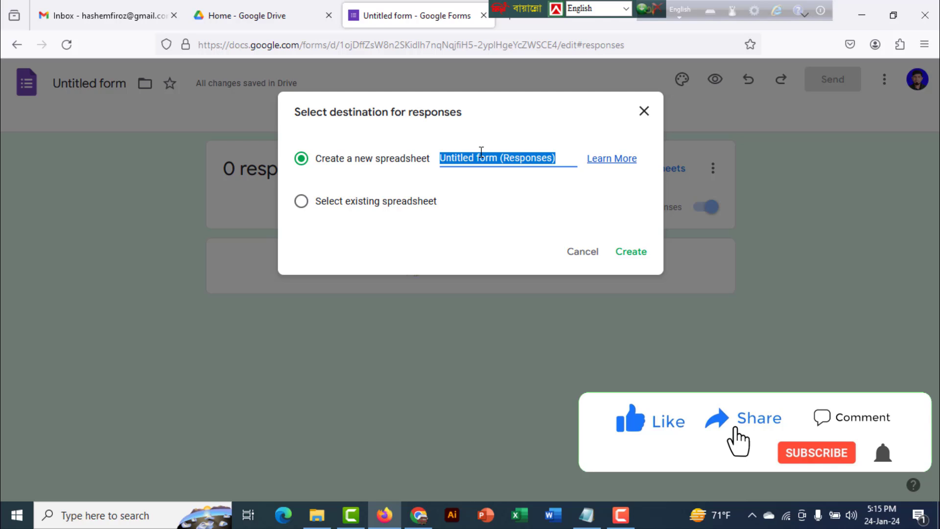
{"action": "type", "text": "Tr"}
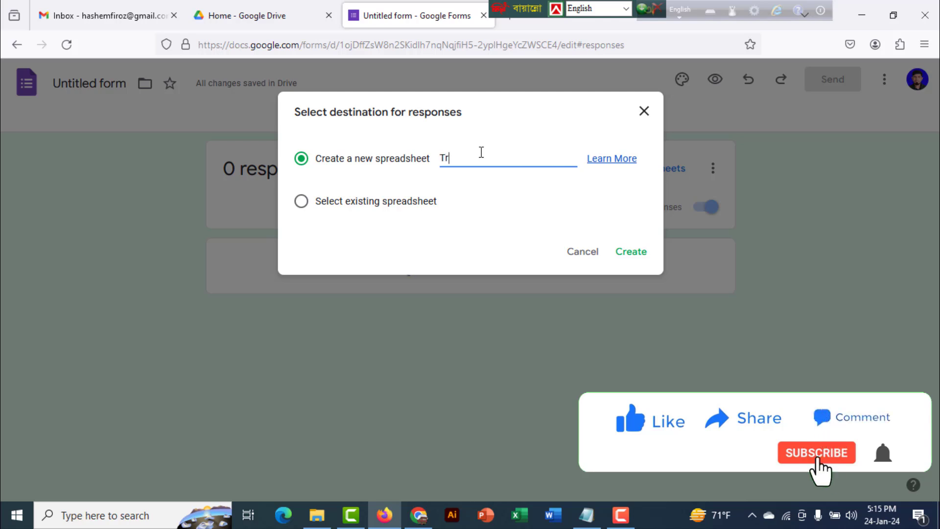
{"action": "type", "text": "aining"}
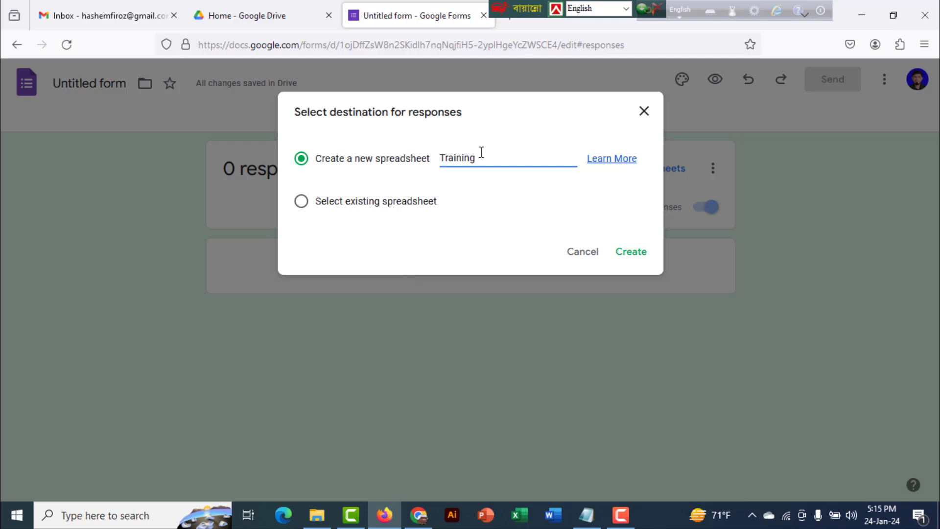
{"action": "left_click", "coordinate": [633, 251]}
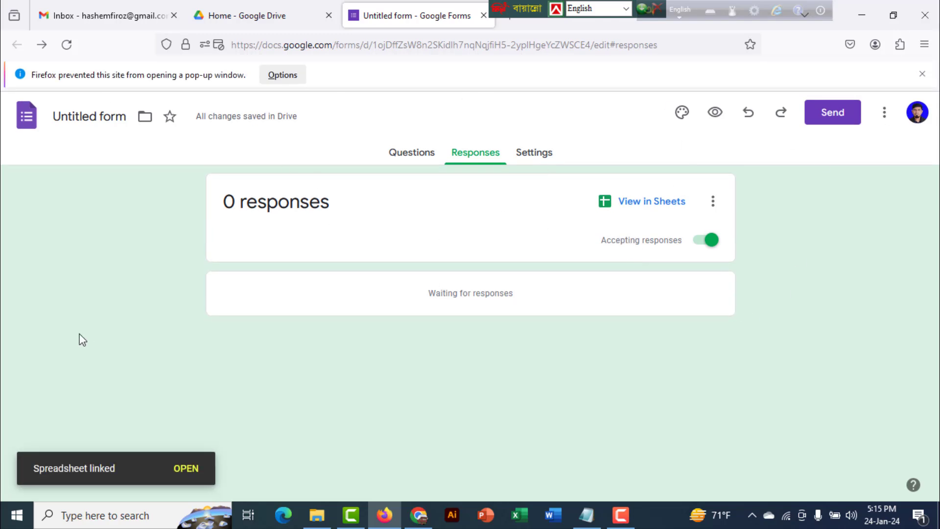
- Get the form's sharing link in shortened form and copy it
{"action": "left_click", "coordinate": [841, 121]}
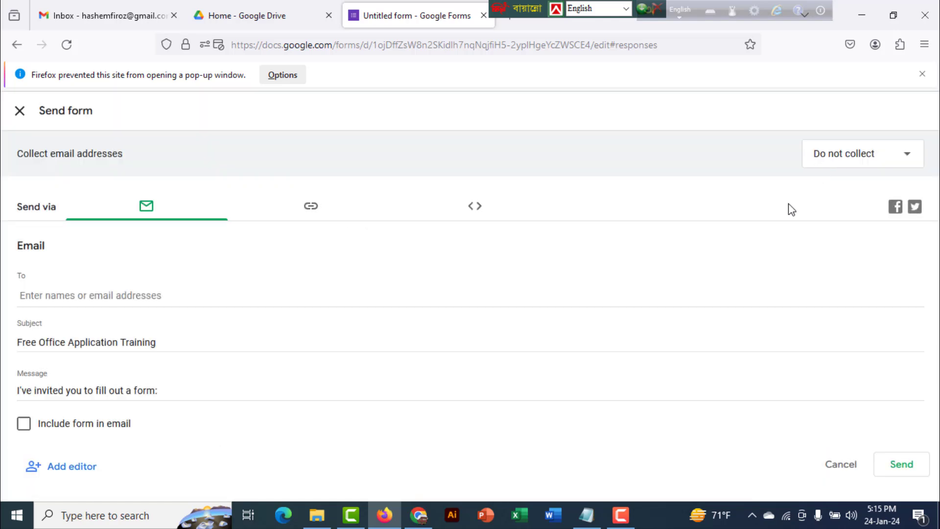
{"action": "left_click", "coordinate": [311, 210]}
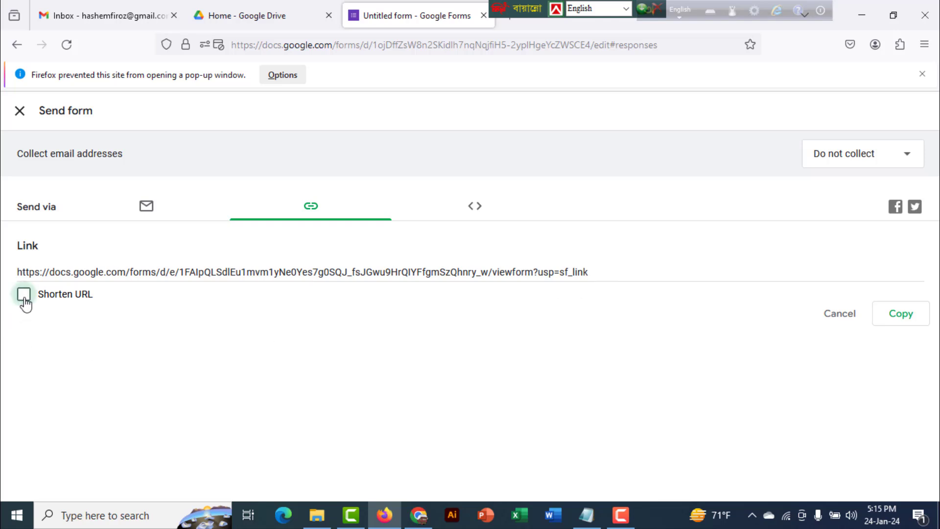
{"action": "left_click", "coordinate": [24, 297]}
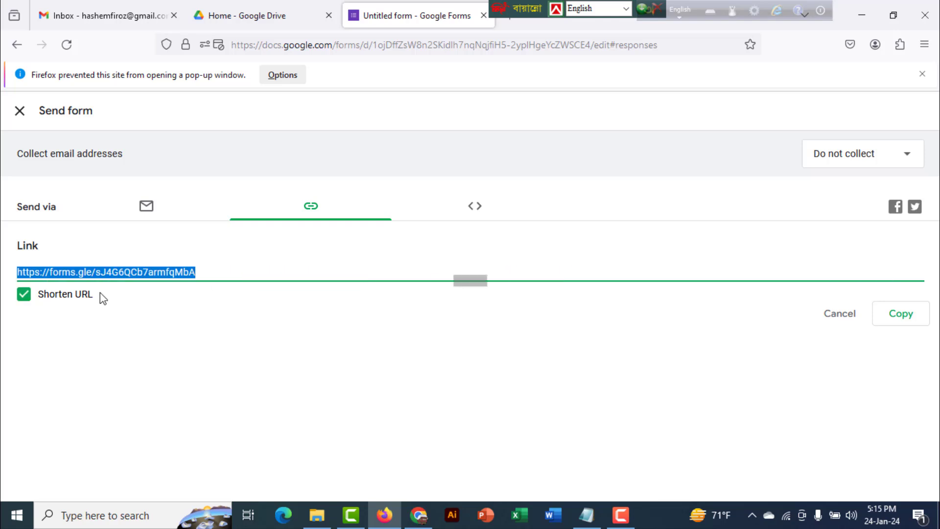
{"action": "right_click", "coordinate": [144, 272]}
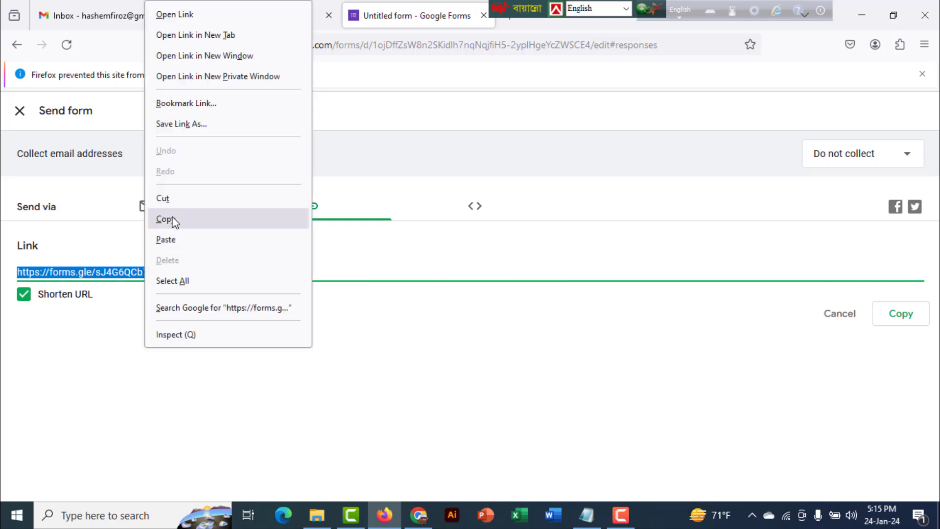
{"action": "left_click", "coordinate": [174, 218]}
- Switch to Chrome and open the copied form link in a new tab
{"action": "left_click", "coordinate": [506, 5]}
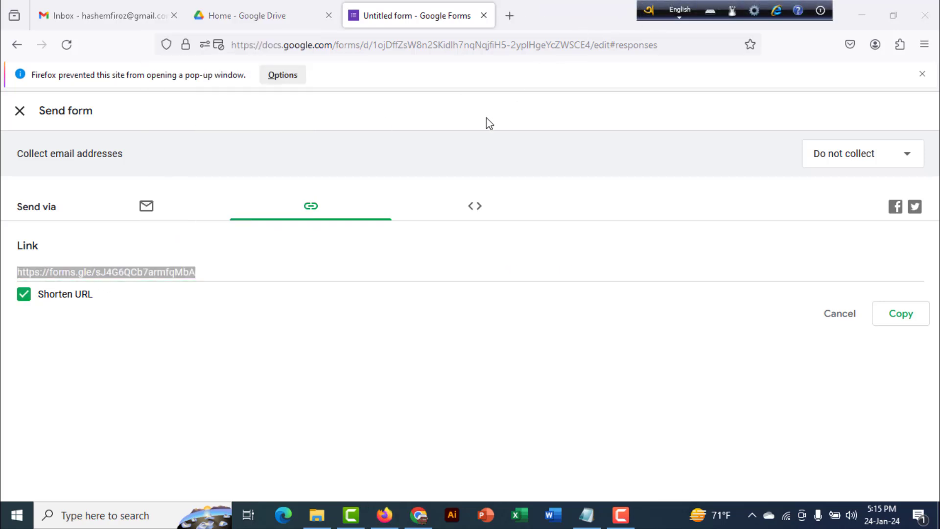
{"action": "left_click", "coordinate": [509, 16]}
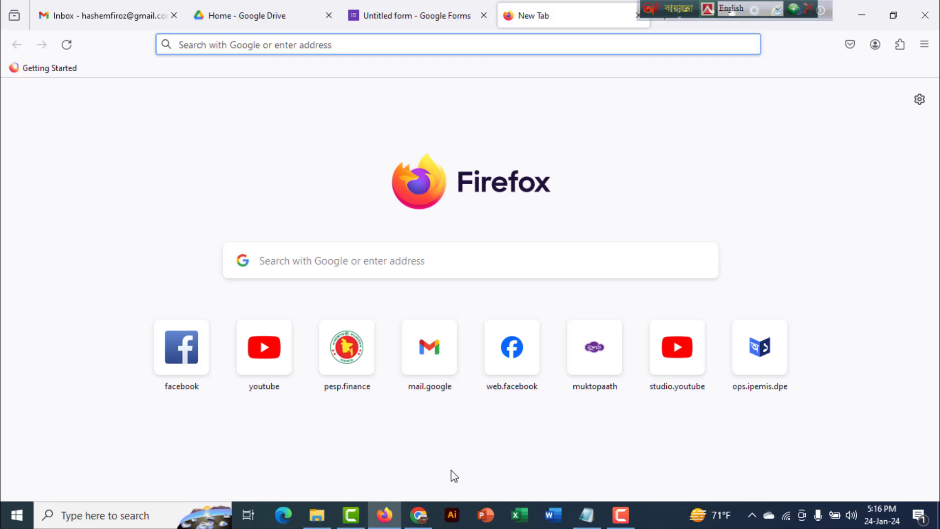
{"action": "left_click", "coordinate": [420, 514]}
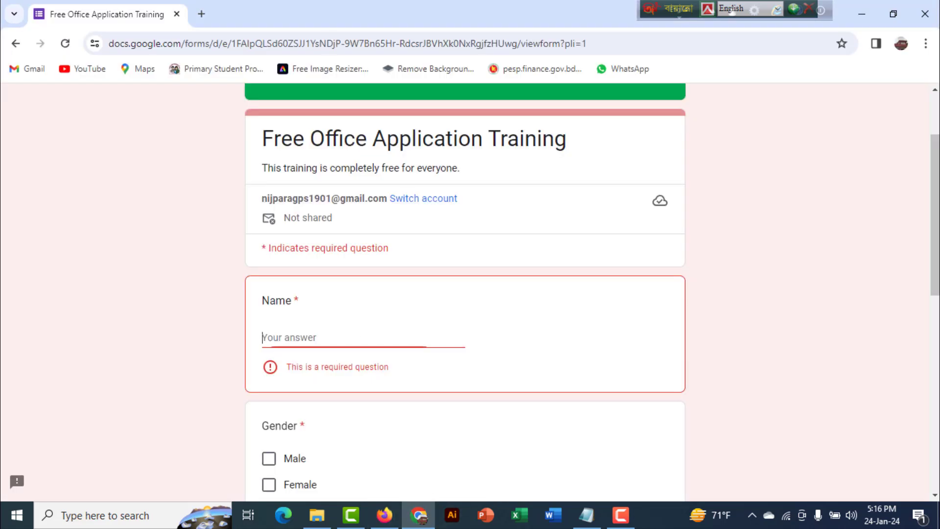
{"action": "left_click", "coordinate": [201, 14]}
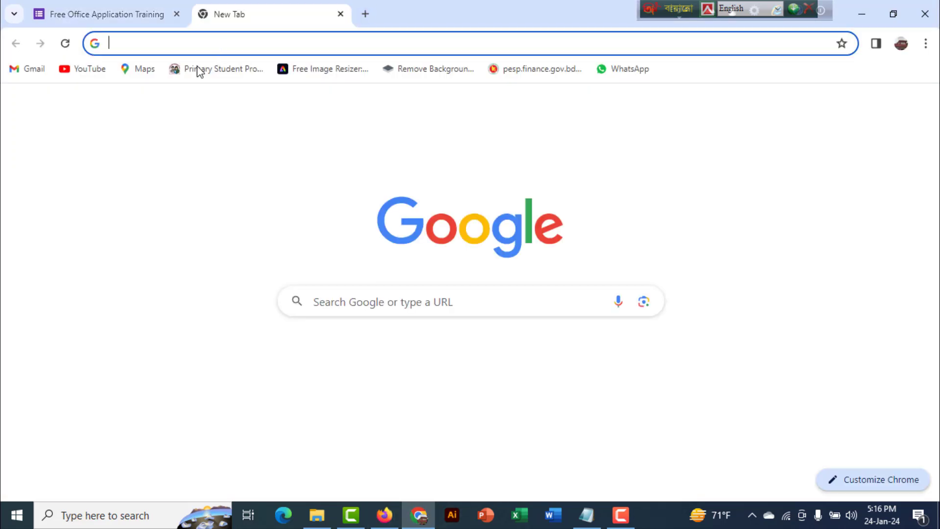
{"action": "key", "text": "ctrl+v"}
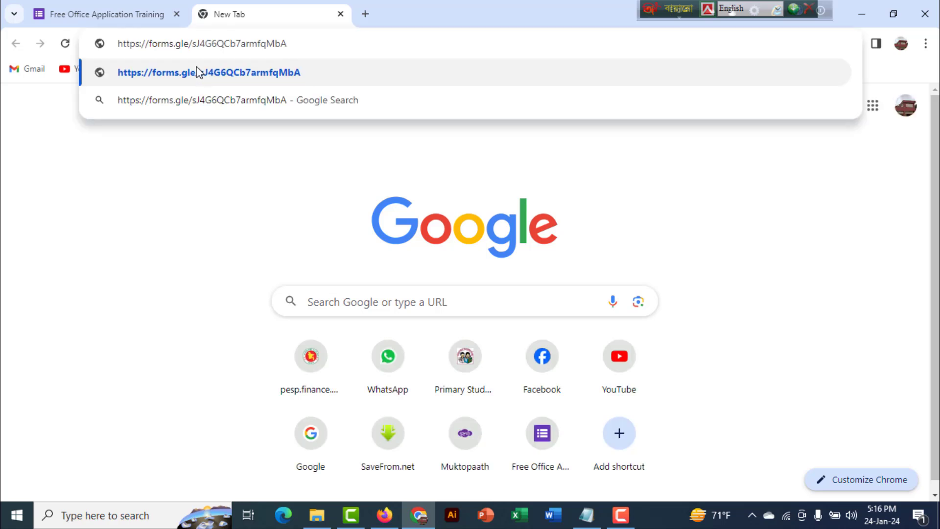
{"action": "key", "text": "Return"}
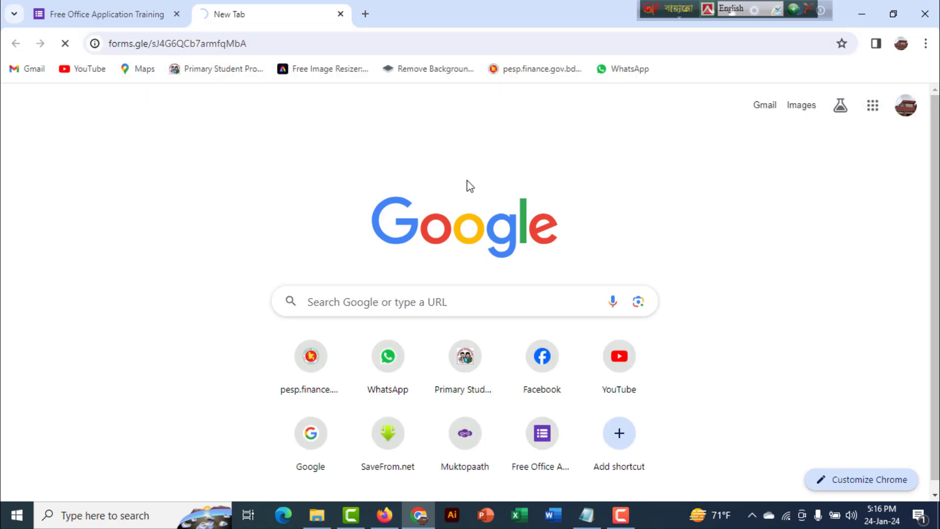
- Fill in the respondent's name on the live form and select Male for Gender
{"action": "scroll", "coordinate": [407, 235], "scroll_direction": "down", "scroll_amount": 4}
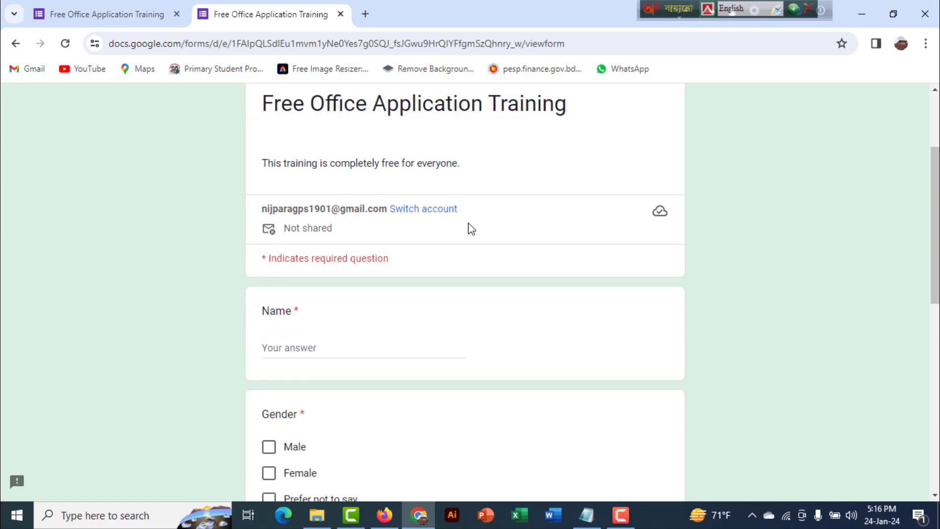
{"action": "scroll", "coordinate": [284, 242], "scroll_direction": "down", "scroll_amount": 1}
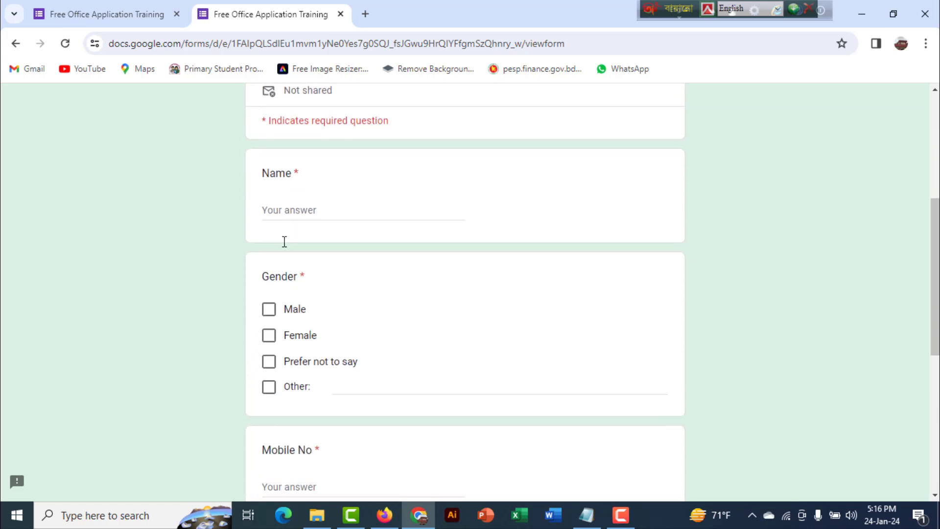
{"action": "scroll", "coordinate": [306, 283], "scroll_direction": "down", "scroll_amount": 6}
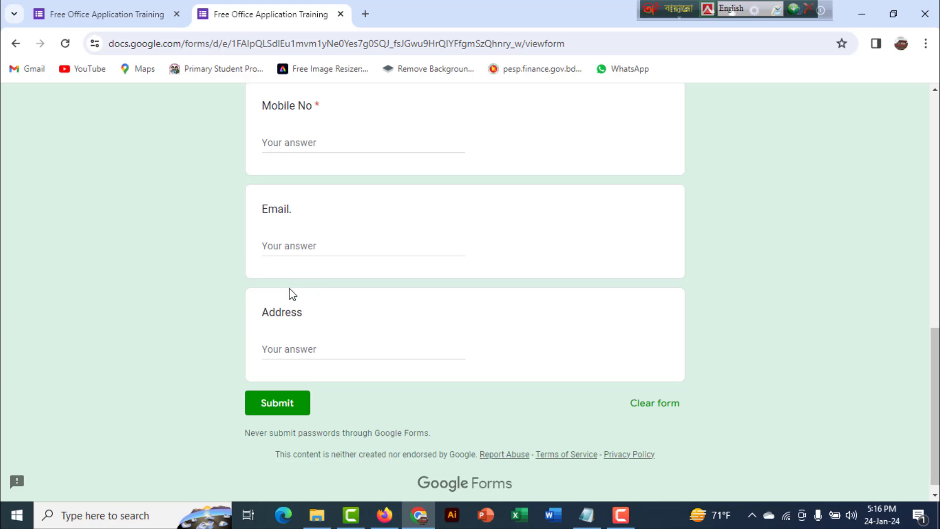
{"action": "scroll", "coordinate": [325, 312], "scroll_direction": "up", "scroll_amount": 6}
{"action": "scroll", "coordinate": [331, 157], "scroll_direction": "up", "scroll_amount": 2}
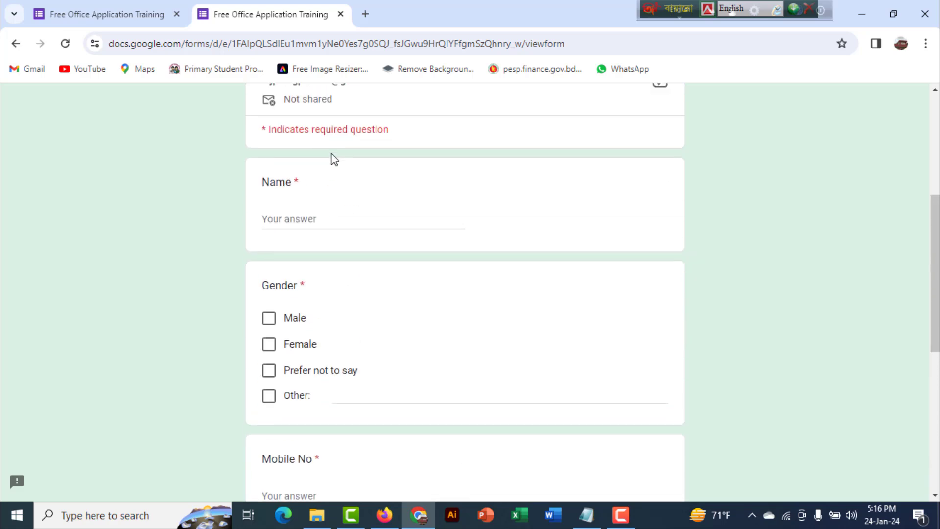
{"action": "scroll", "coordinate": [313, 221], "scroll_direction": "down", "scroll_amount": 1}
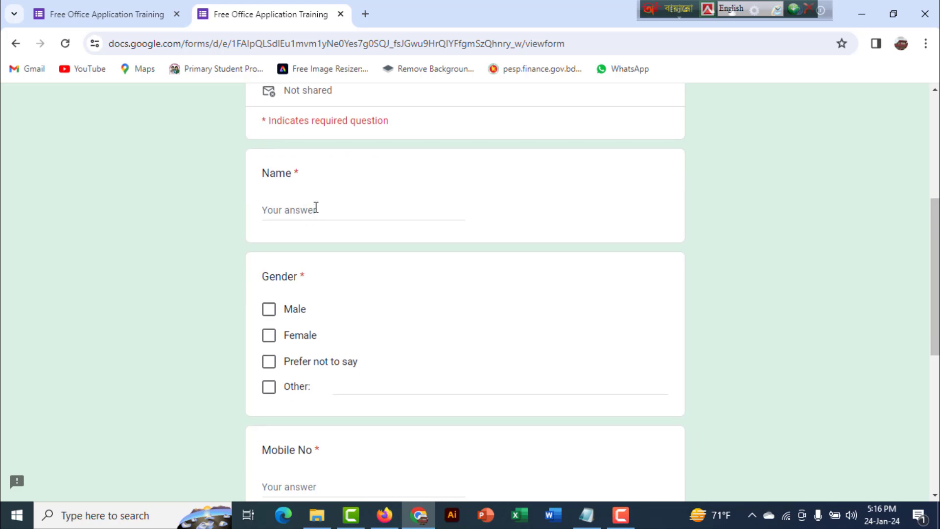
{"action": "left_click", "coordinate": [316, 207]}
{"action": "type", "text": "Firoz"}
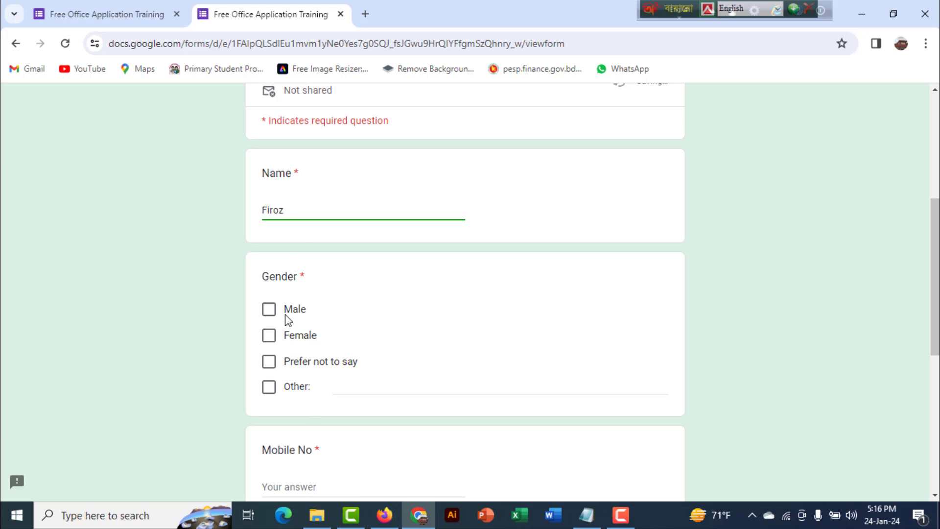
{"action": "left_click", "coordinate": [268, 309]}
- Fill in the Mobile No answer with a placeholder number
{"action": "scroll", "coordinate": [310, 343], "scroll_direction": "down", "scroll_amount": 3}
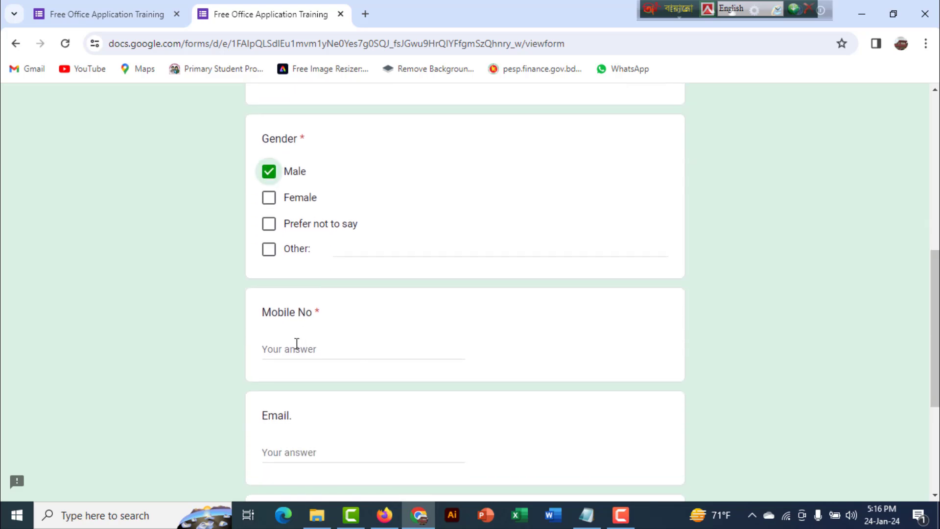
{"action": "left_click", "coordinate": [297, 344]}
{"action": "type", "text": "01"}
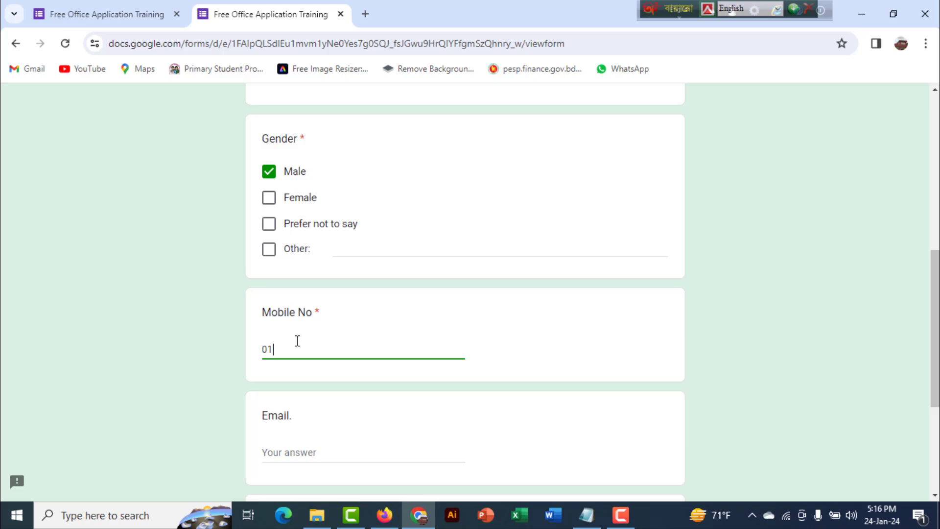
{"action": "left_click", "coordinate": [750, 319]}
- Fill in both the Email. and Address answers with the placeholder text "hh"
{"action": "scroll", "coordinate": [436, 354], "scroll_direction": "down", "scroll_amount": 3}
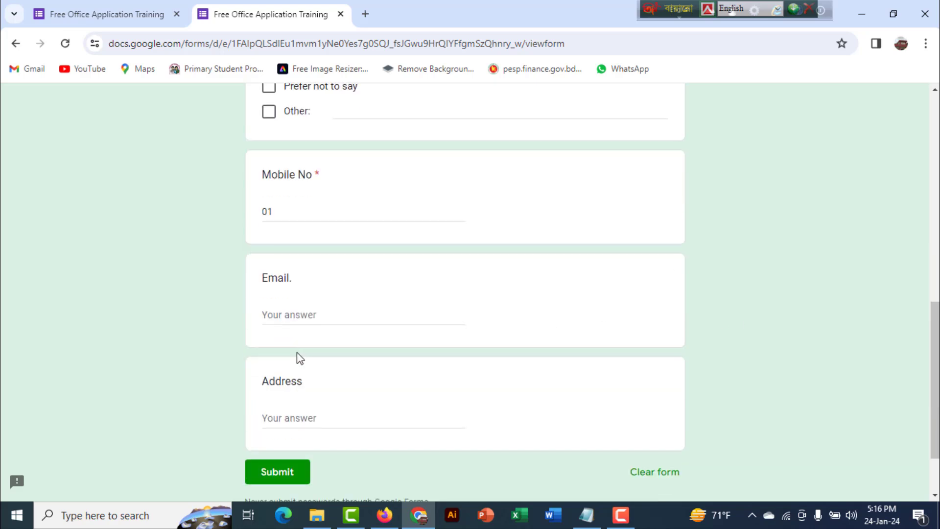
{"action": "left_click", "coordinate": [284, 311]}
{"action": "type", "text": "hh"}
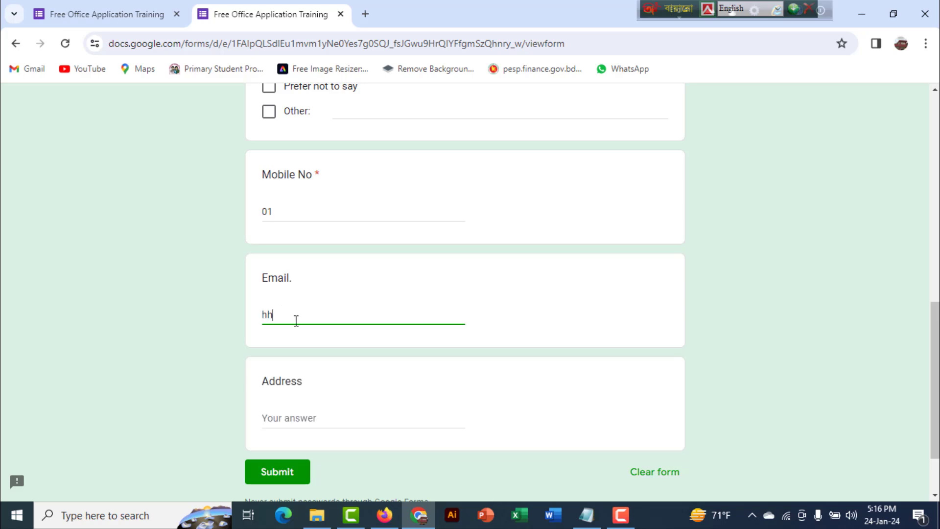
{"action": "left_click", "coordinate": [292, 417]}
{"action": "type", "text": "h"}
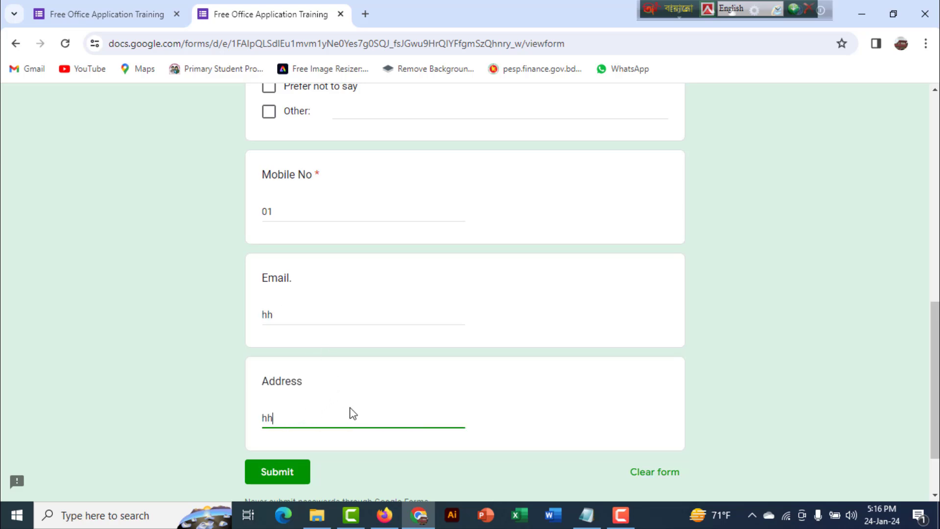
{"action": "type", "text": "h"}
{"action": "scroll", "coordinate": [353, 414], "scroll_direction": "down", "scroll_amount": 2}
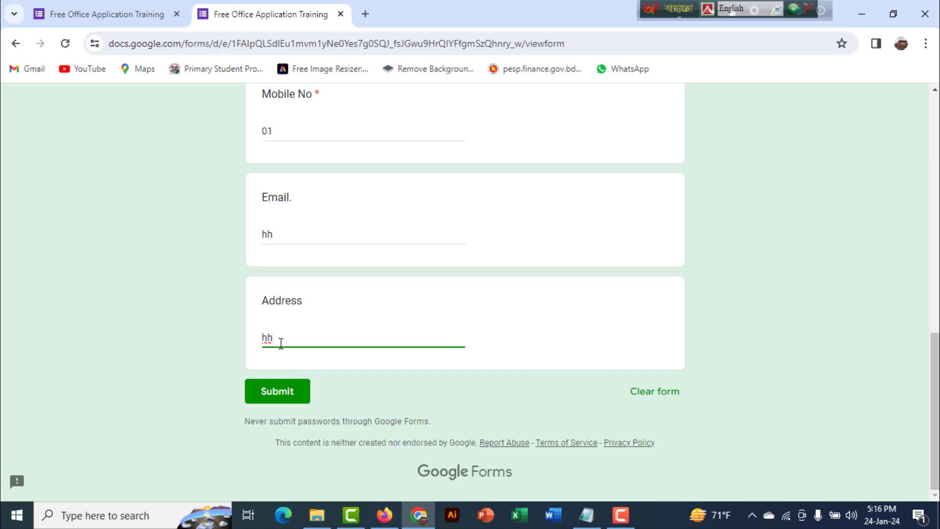
- Replace the Address answer with "jj" and submit the form response
{"action": "left_click_drag", "start_coordinate": [266, 343], "coordinate": [254, 350]}
{"action": "type", "text": "jj"}
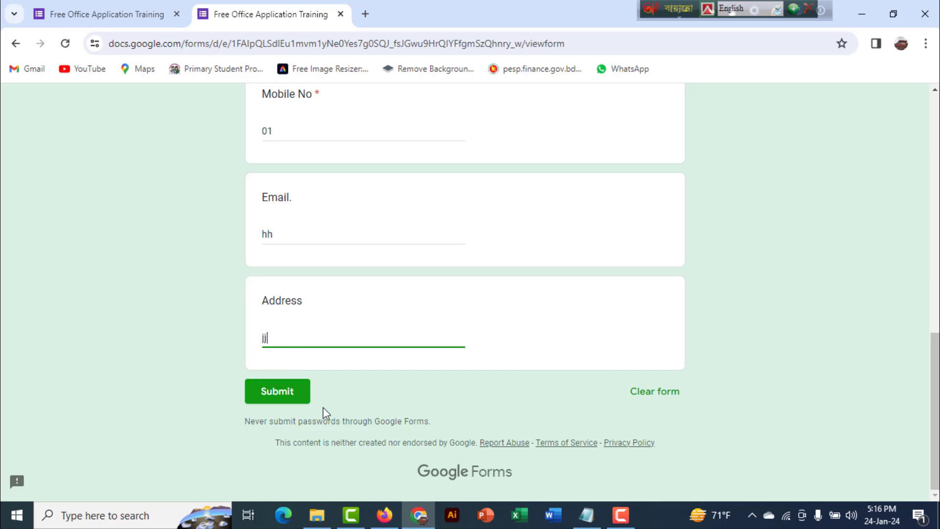
{"action": "left_click", "coordinate": [278, 391]}
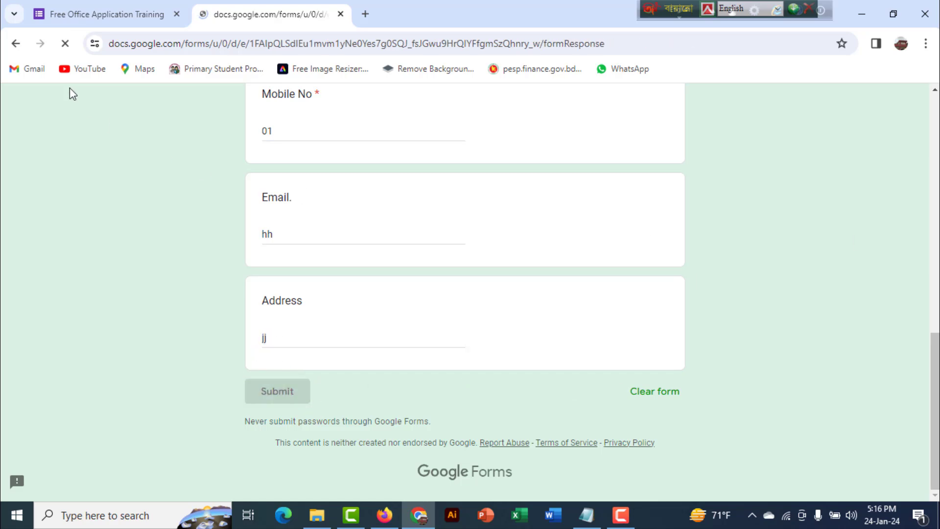
- Switch to Google Drive in Firefox, reload the file list and open the "Training" spreadsheet
{"action": "left_click", "coordinate": [385, 514]}
{"action": "left_click", "coordinate": [269, 20]}
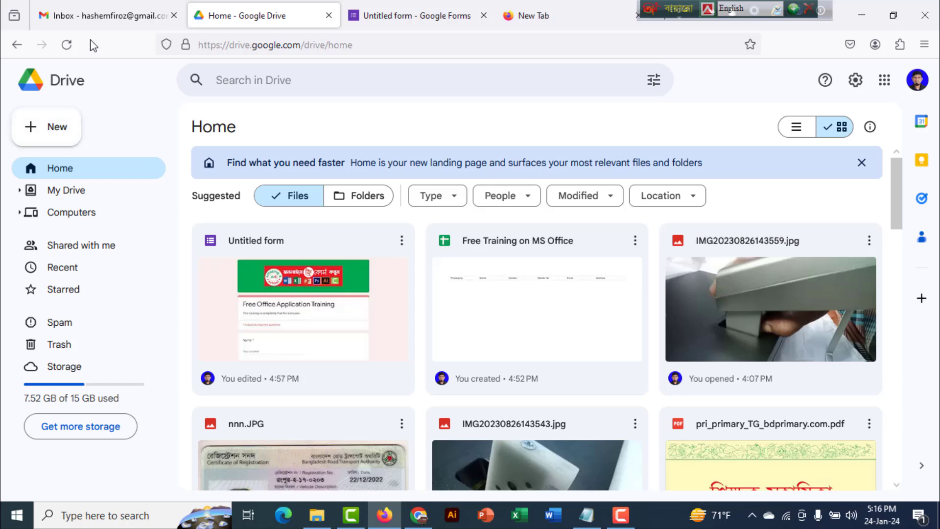
{"action": "left_click", "coordinate": [73, 47]}
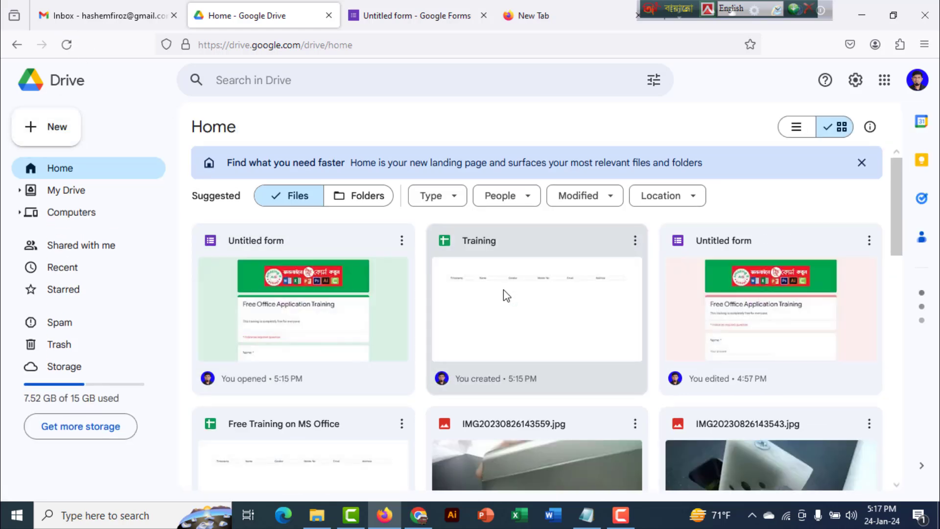
{"action": "left_click", "coordinate": [504, 292]}
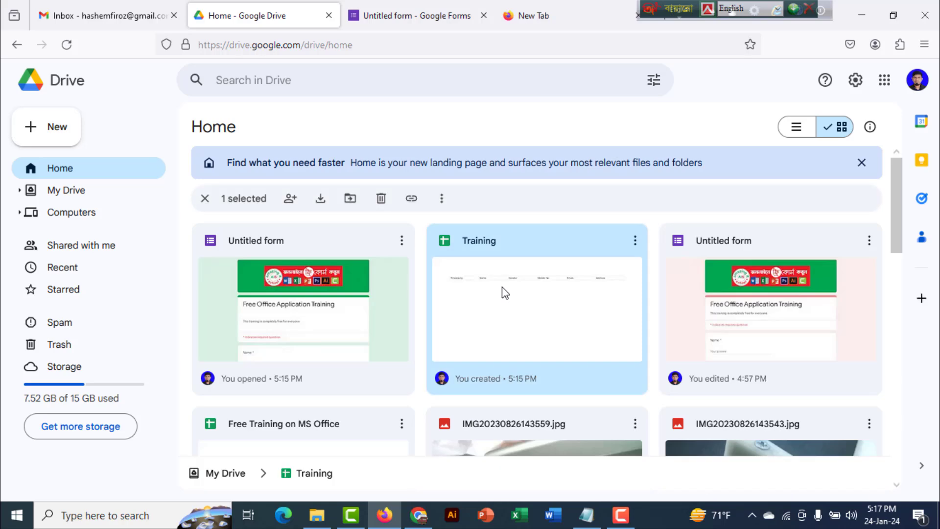
{"action": "double_click", "coordinate": [505, 292]}
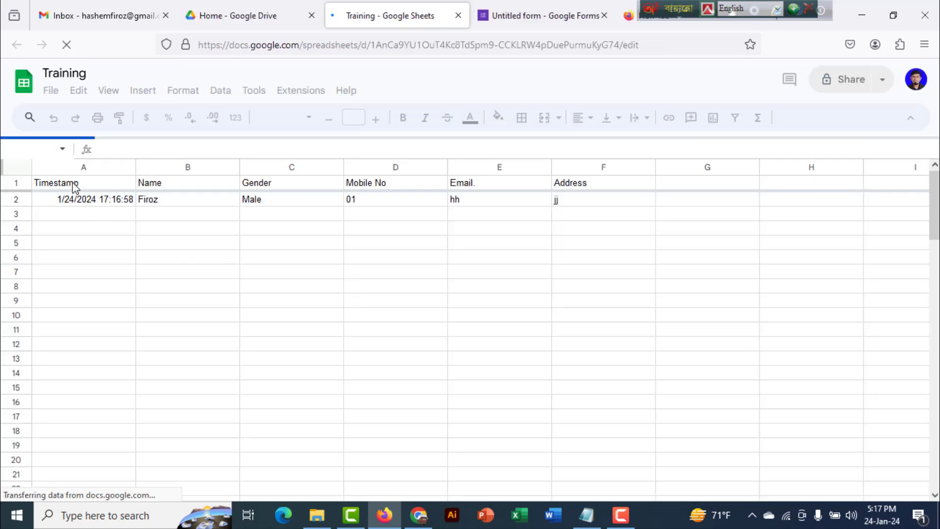